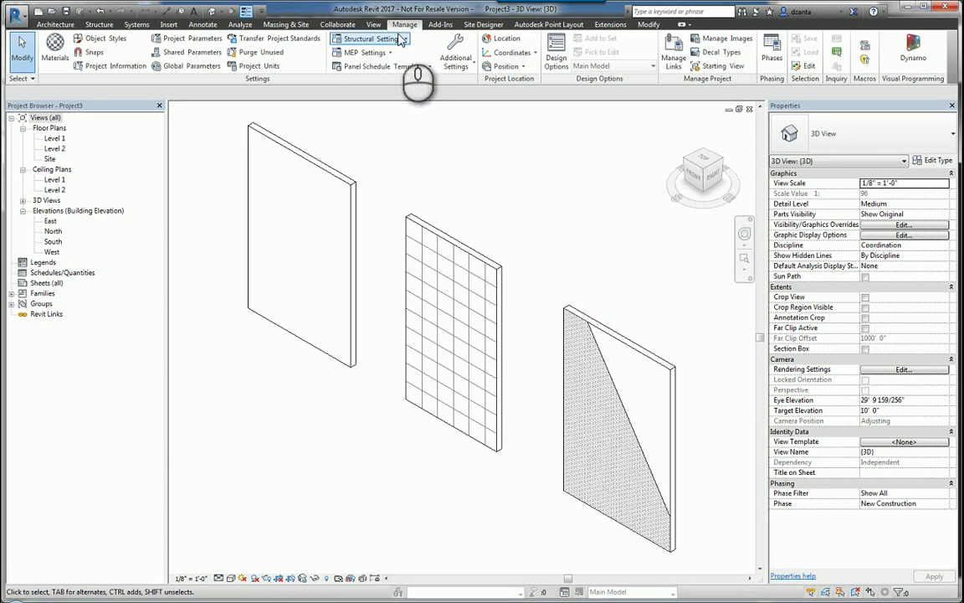
Step: Check the wall type of each of the three walls in the 3D view, leaving nothing selected
{"action": "left_click", "coordinate": [354, 180]}
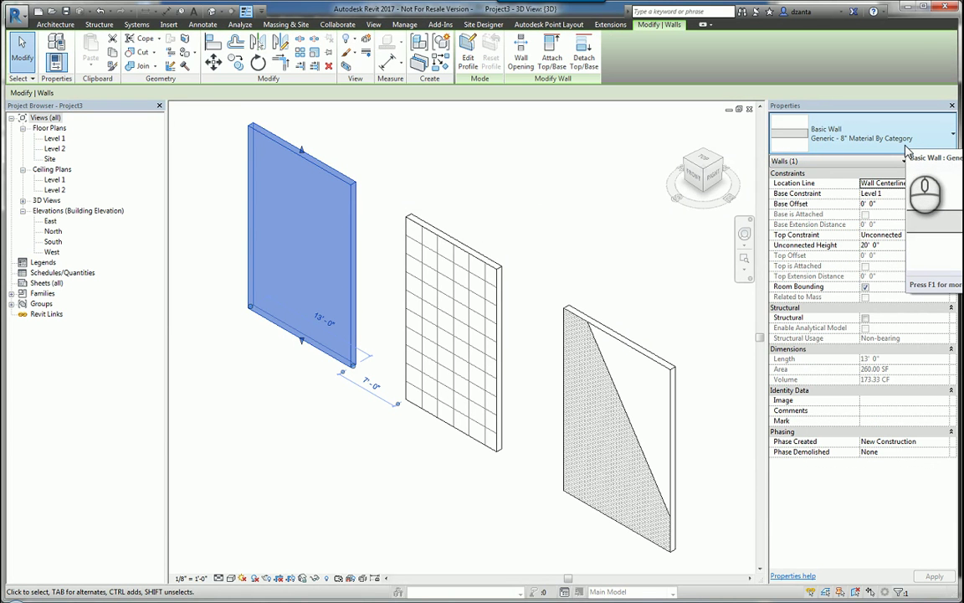
{"action": "left_click", "coordinate": [586, 159]}
{"action": "left_click", "coordinate": [493, 263]}
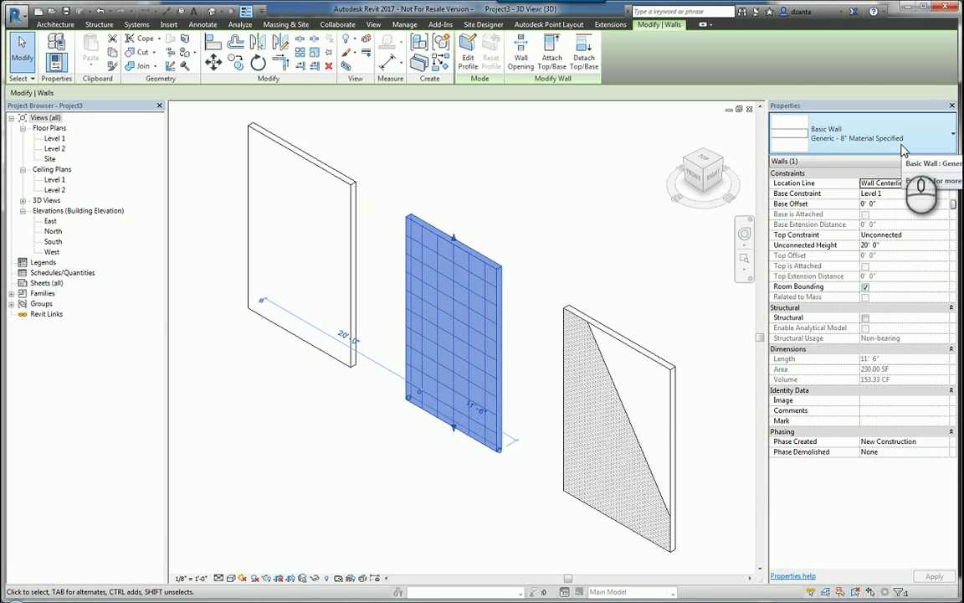
{"action": "left_click", "coordinate": [580, 226]}
{"action": "left_click", "coordinate": [628, 337]}
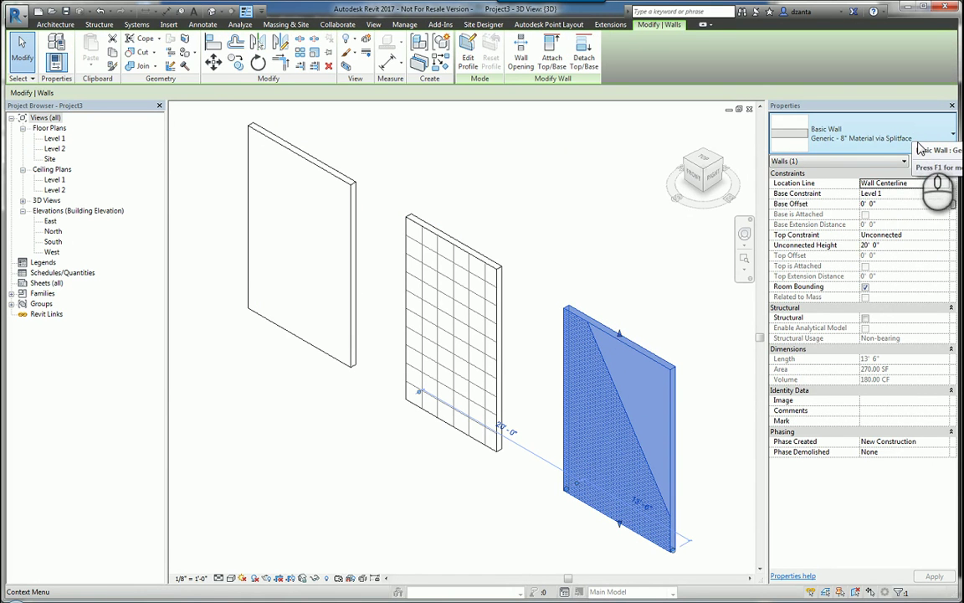
{"action": "left_click", "coordinate": [495, 199]}
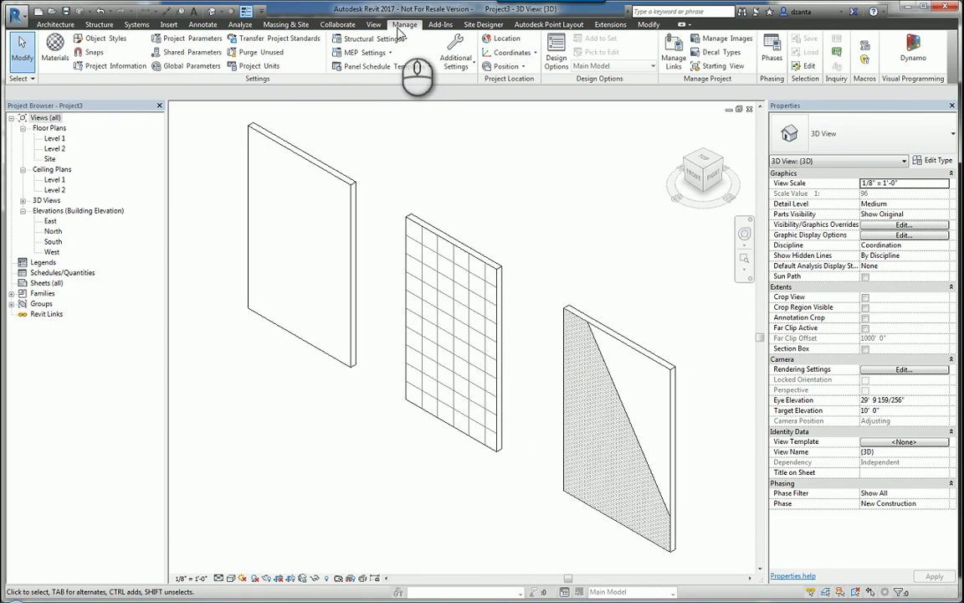
Step: Open the project's materials and expand the Autodesk Materials and AEC Materials libraries to view their categories
{"action": "left_click", "coordinate": [56, 60]}
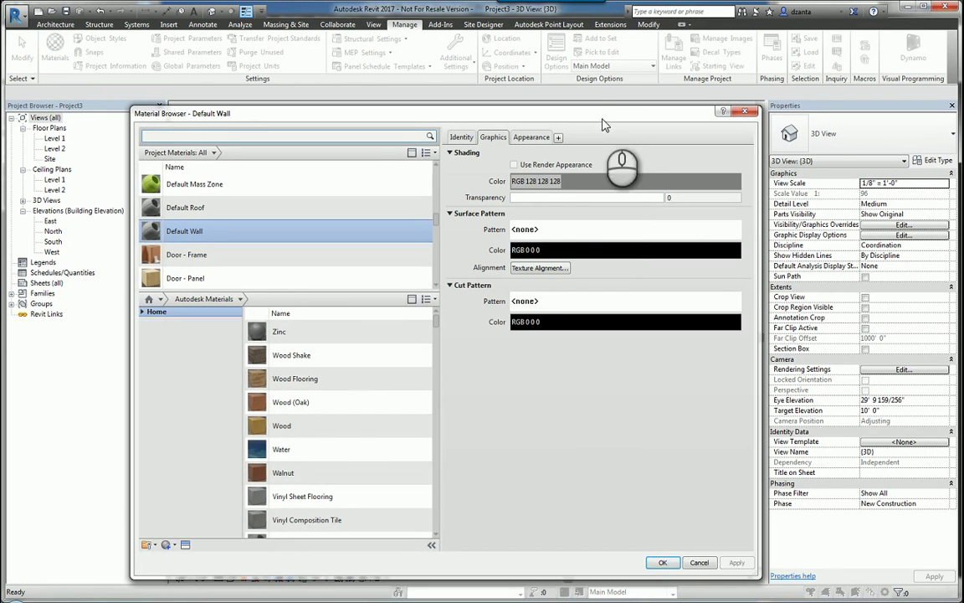
{"action": "left_click_drag", "start_coordinate": [604, 122], "coordinate": [636, 94]}
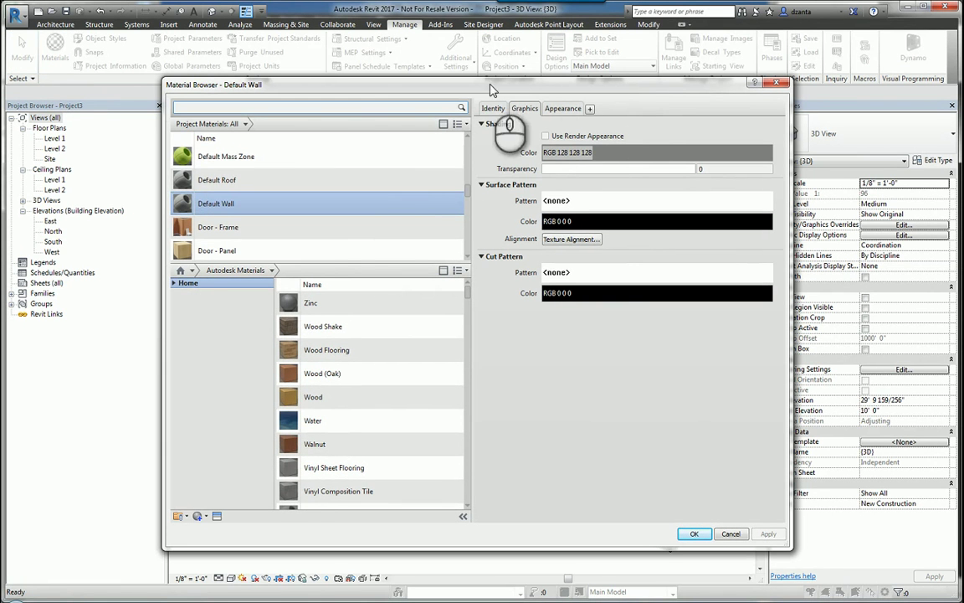
{"action": "scroll", "coordinate": [384, 494], "scroll_direction": "down", "scroll_amount": 1}
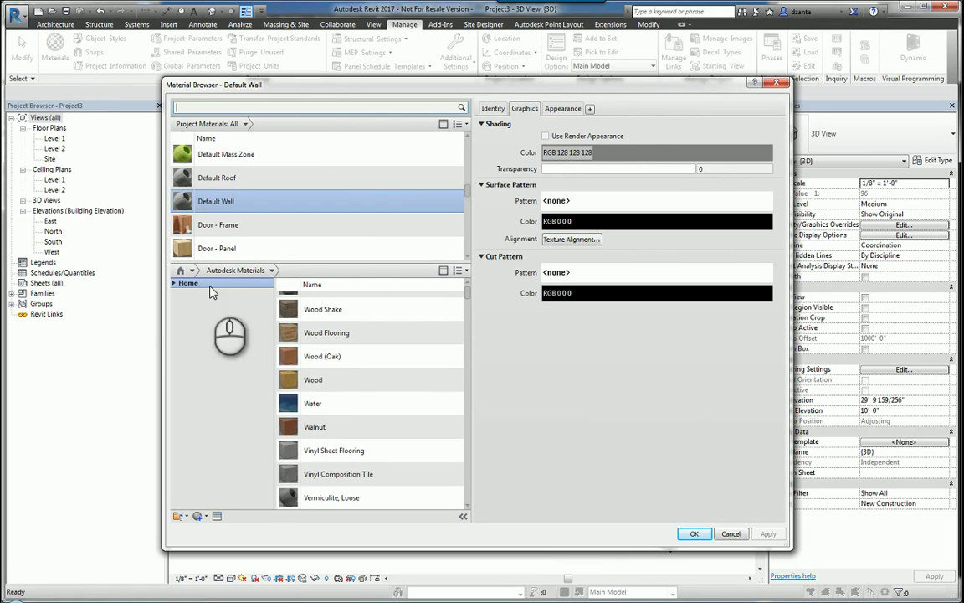
{"action": "left_click", "coordinate": [173, 283]}
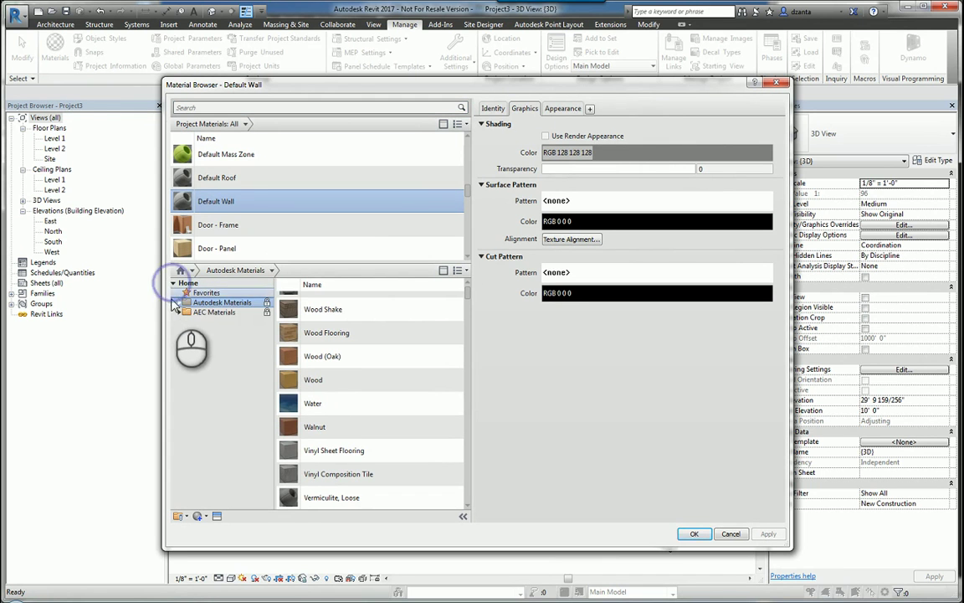
{"action": "left_click", "coordinate": [176, 313]}
{"action": "left_click", "coordinate": [178, 302]}
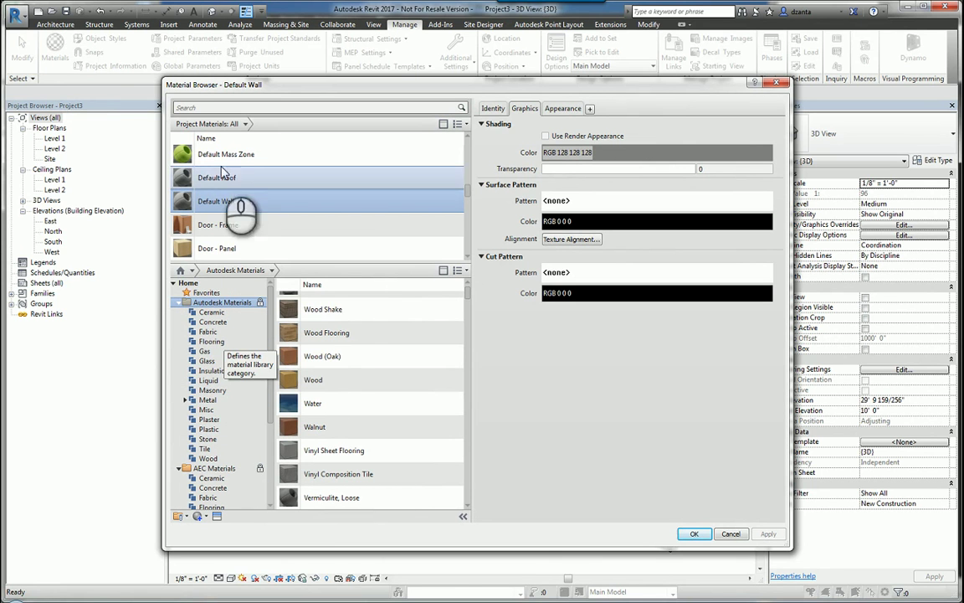
{"action": "left_click", "coordinate": [195, 107]}
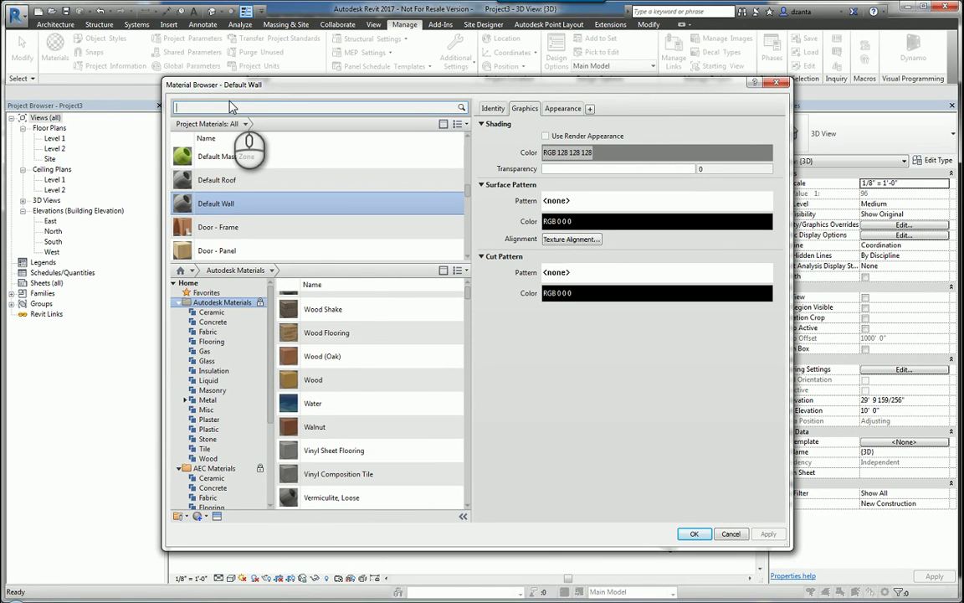
{"action": "scroll", "coordinate": [360, 343], "scroll_direction": "up", "scroll_amount": 1}
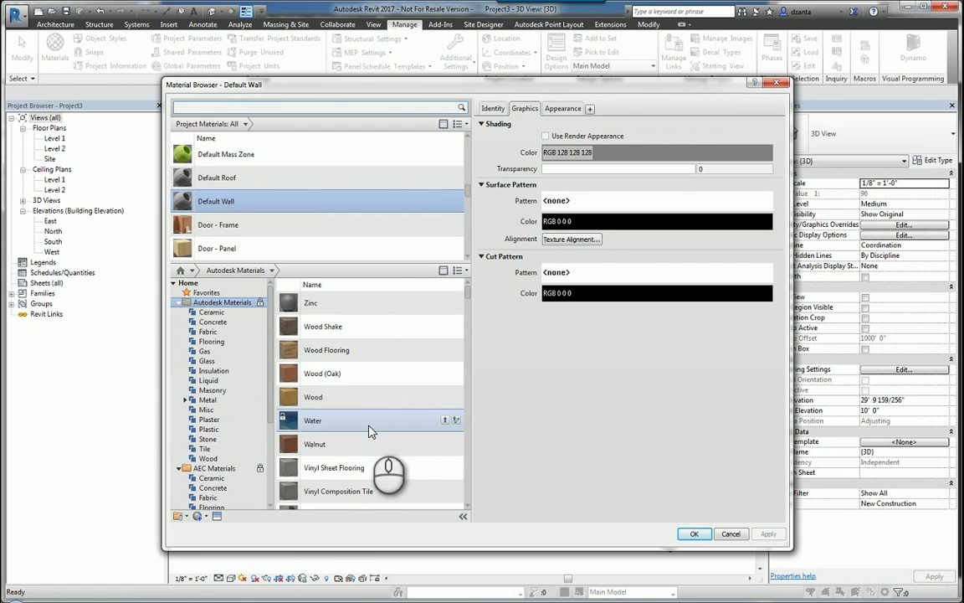
Step: Add Steel AISI 8650 from the Autodesk Materials library to the project materials
{"action": "scroll", "coordinate": [276, 213], "scroll_direction": "up", "scroll_amount": 1}
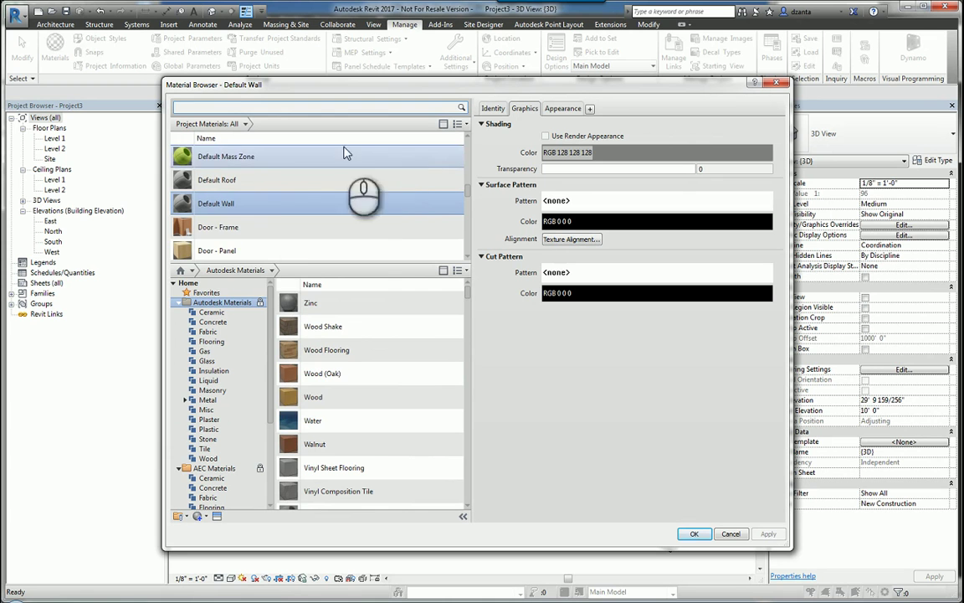
{"action": "scroll", "coordinate": [301, 238], "scroll_direction": "down", "scroll_amount": 1}
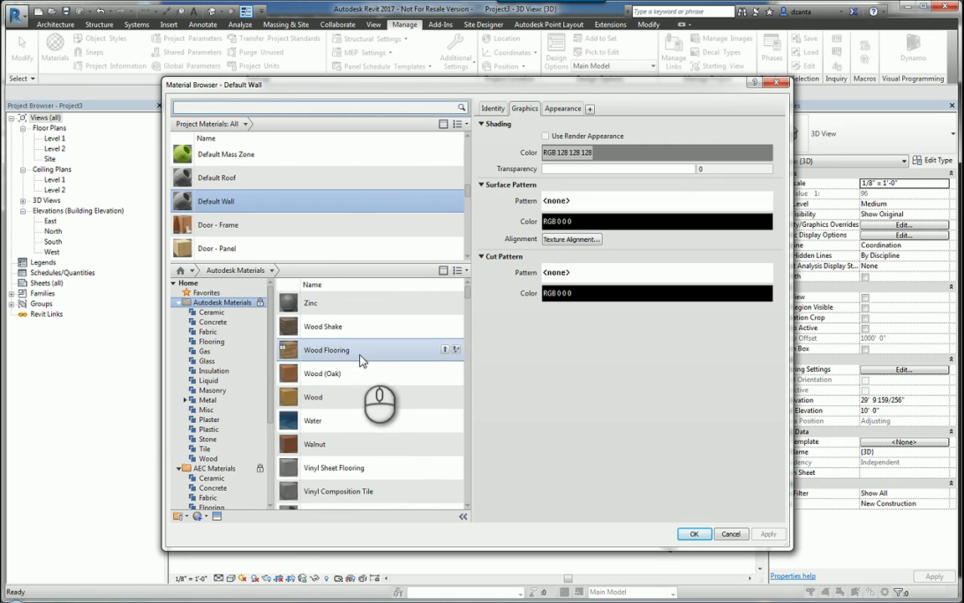
{"action": "scroll", "coordinate": [458, 319], "scroll_direction": "down", "scroll_amount": 10}
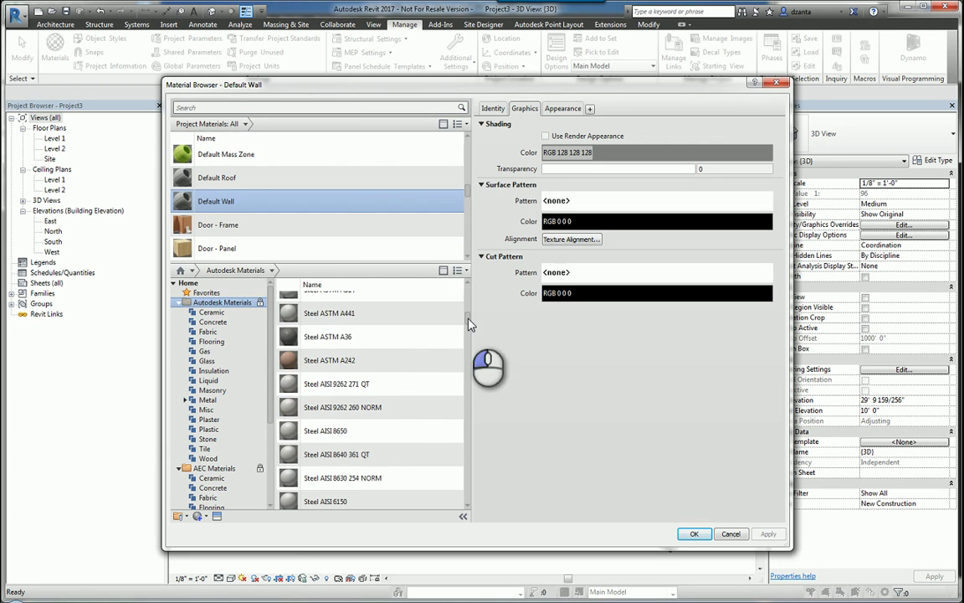
{"action": "double_click", "coordinate": [353, 436]}
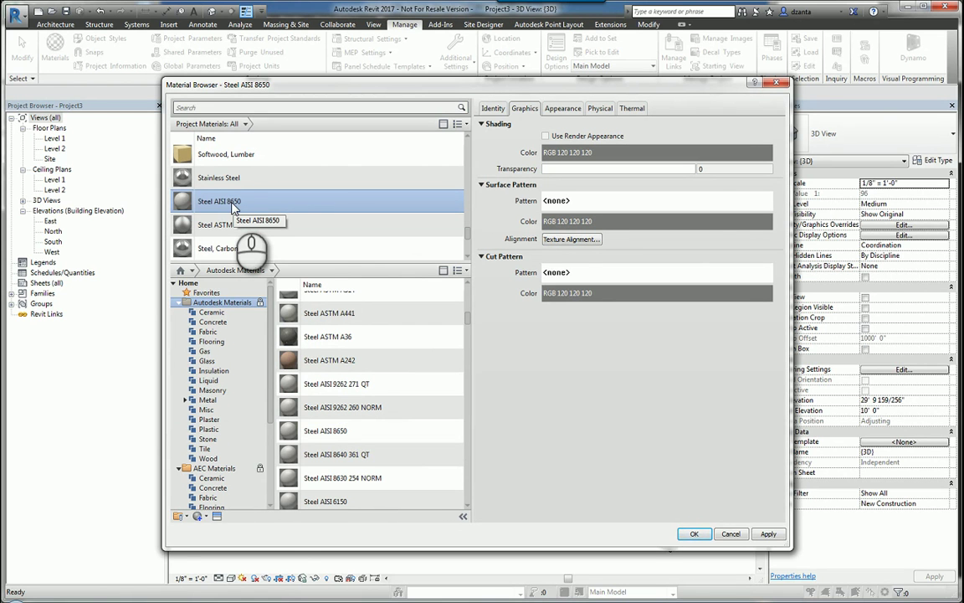
{"action": "left_click", "coordinate": [219, 225], "text": "ctrl"}
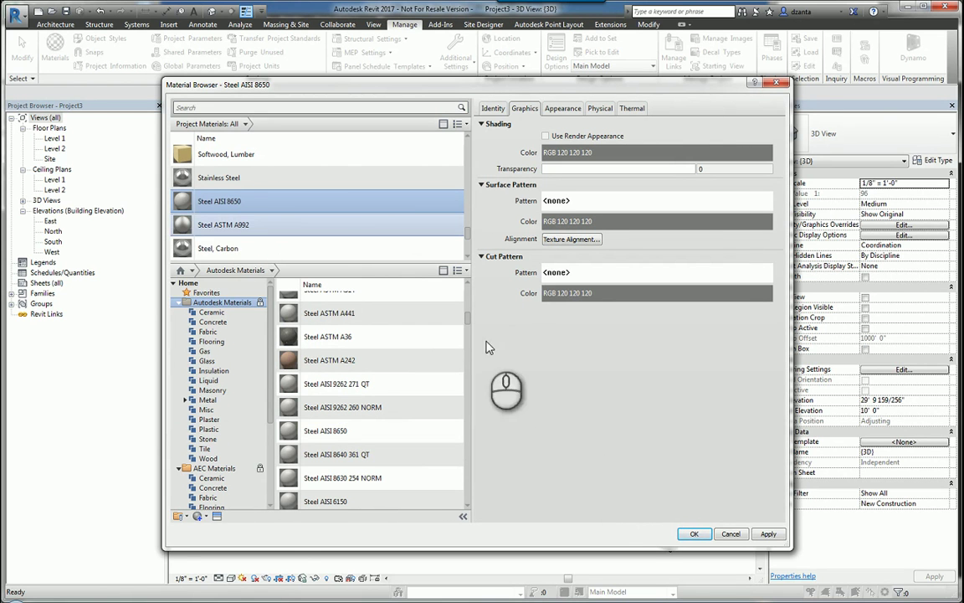
Step: Review the identity, graphics and appearance settings of the project material Brick, Common
{"action": "scroll", "coordinate": [470, 205], "scroll_direction": "up", "scroll_amount": 5}
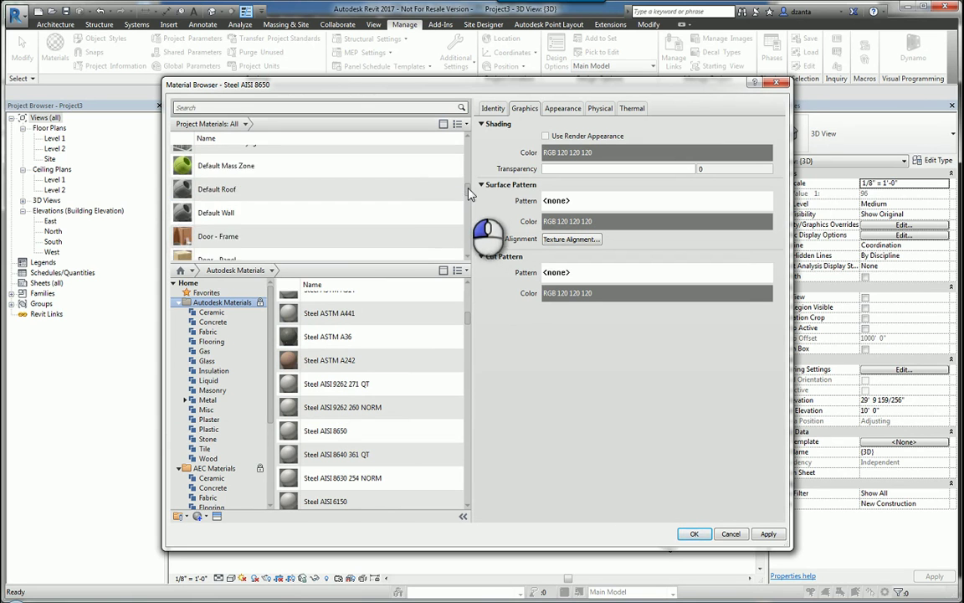
{"action": "left_click_drag", "start_coordinate": [470, 194], "coordinate": [470, 164]}
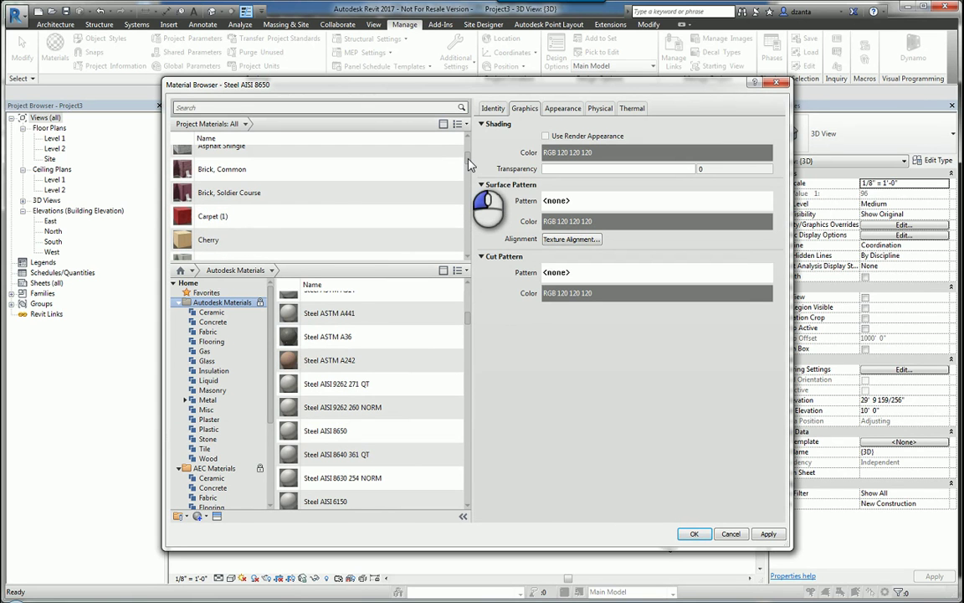
{"action": "left_click", "coordinate": [328, 176]}
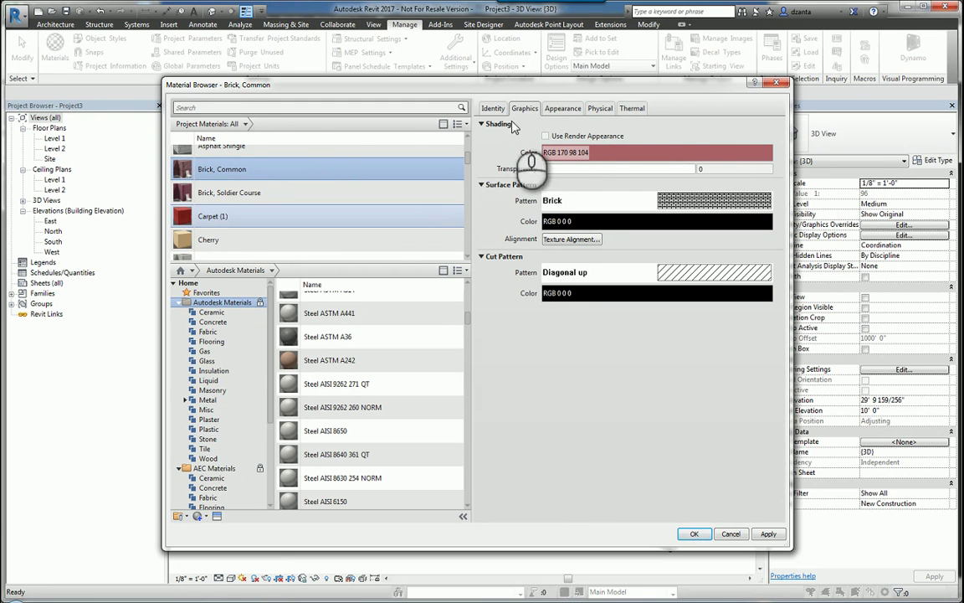
{"action": "left_click", "coordinate": [493, 108]}
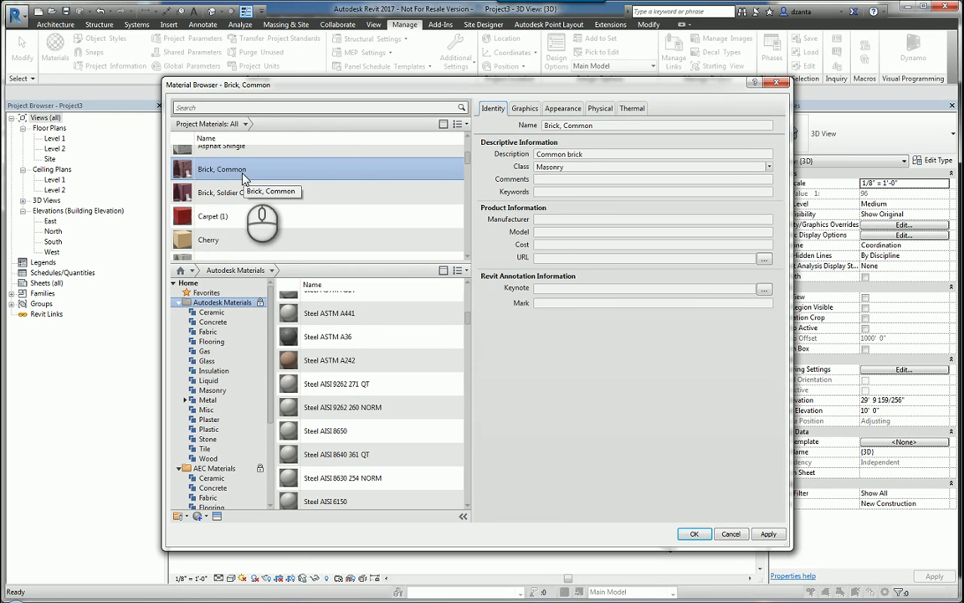
{"action": "scroll", "coordinate": [244, 178], "scroll_direction": "up", "scroll_amount": 1}
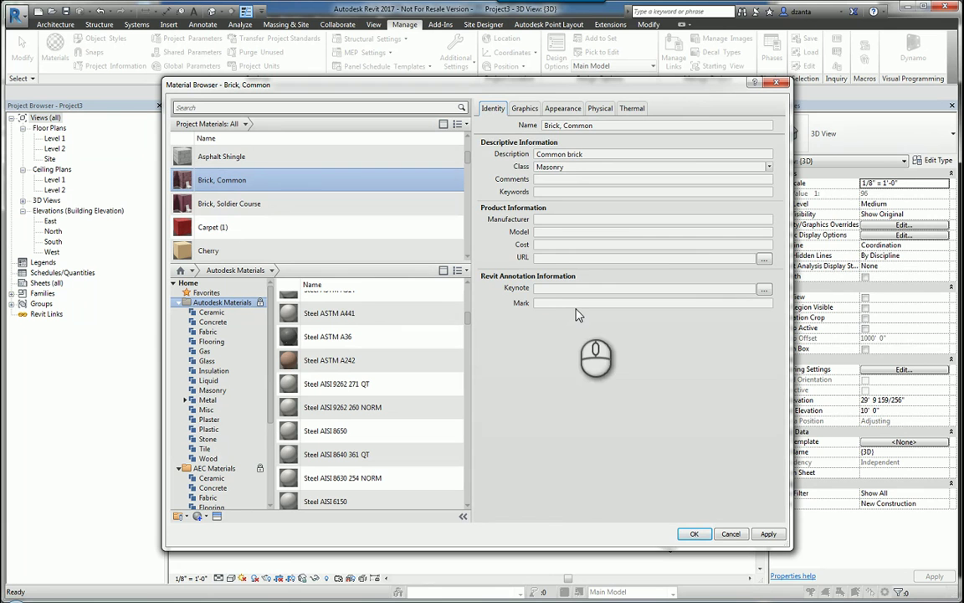
{"action": "left_click", "coordinate": [526, 109]}
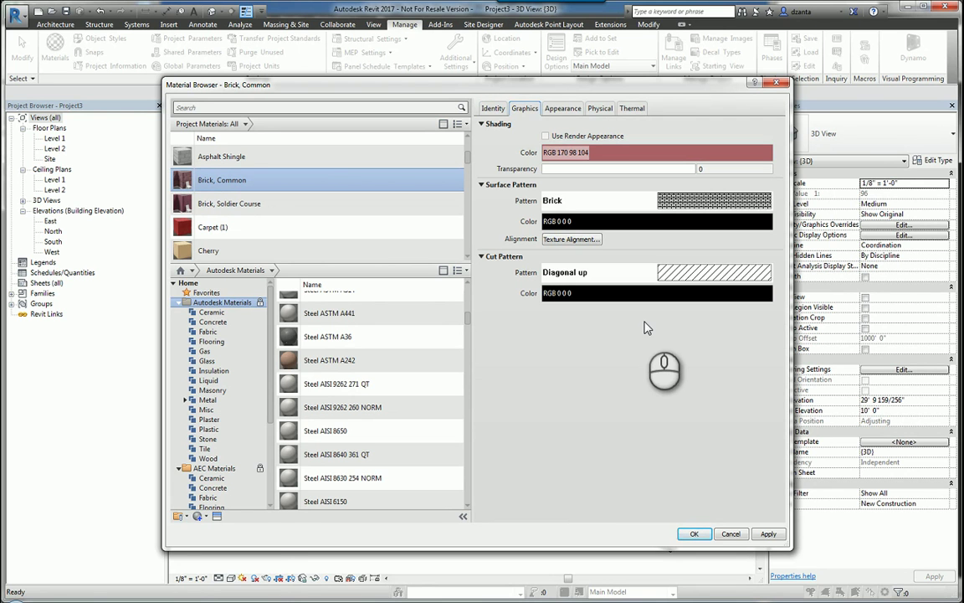
{"action": "left_click", "coordinate": [564, 109]}
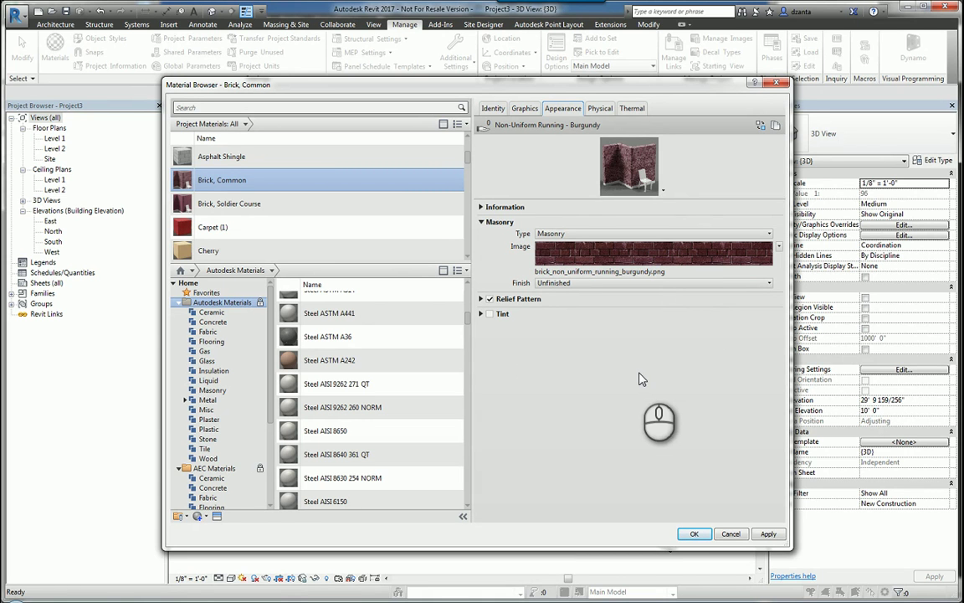
{"action": "left_click", "coordinate": [524, 109]}
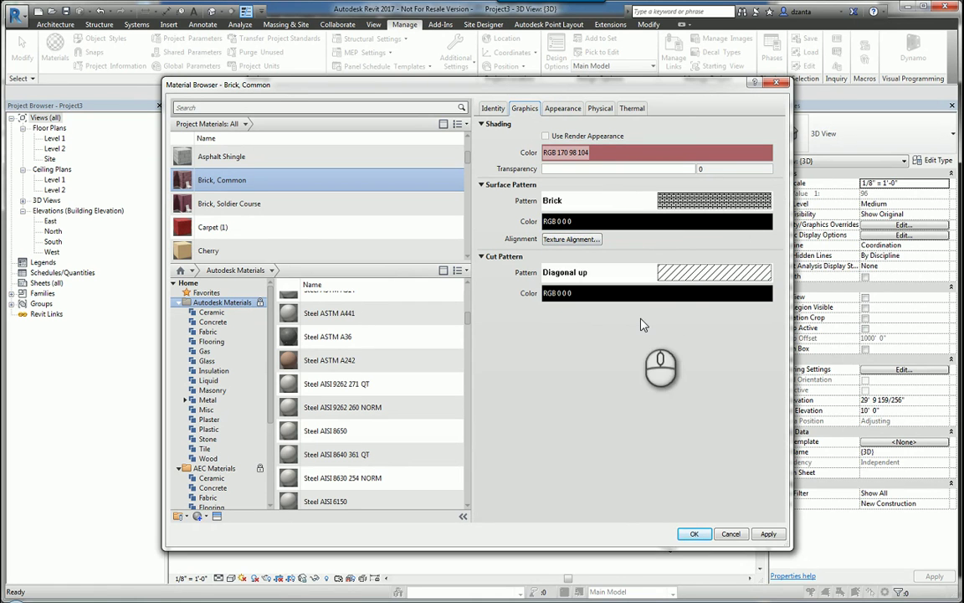
Step: Review the physical and thermal properties of Brick, Common and close the Material Browser without saving
{"action": "left_click", "coordinate": [599, 109]}
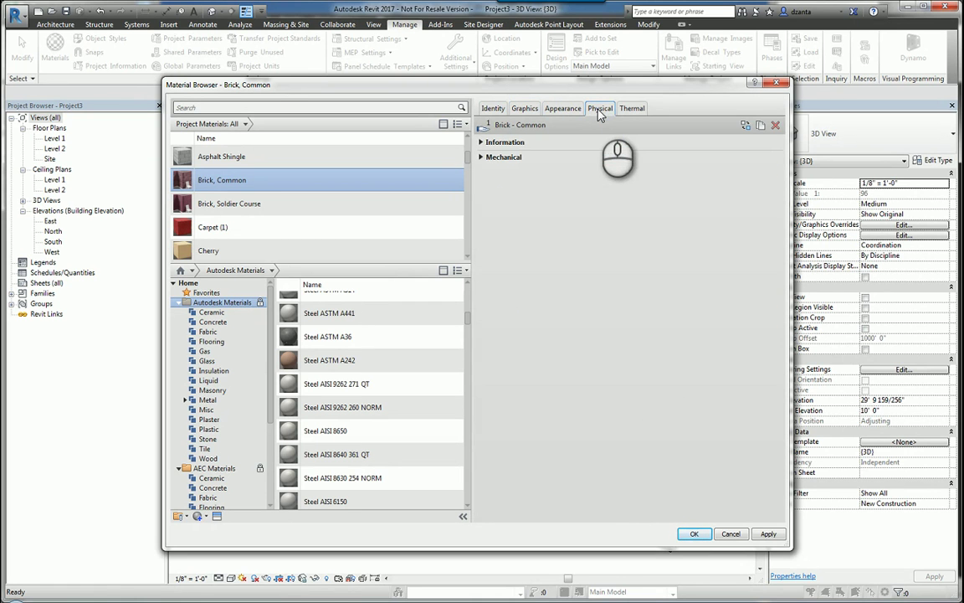
{"action": "left_click", "coordinate": [482, 156]}
{"action": "left_click", "coordinate": [482, 143]}
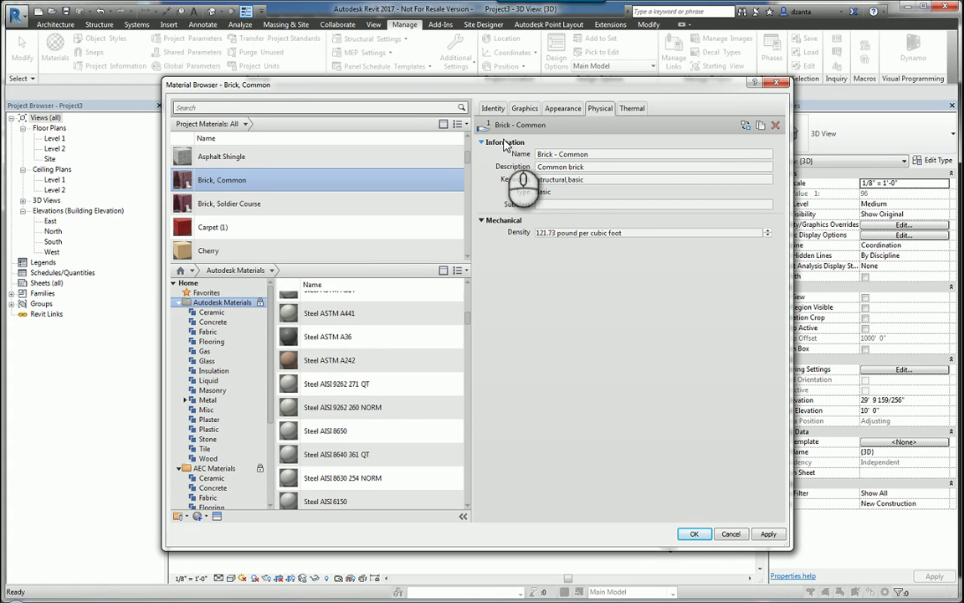
{"action": "left_click", "coordinate": [632, 112]}
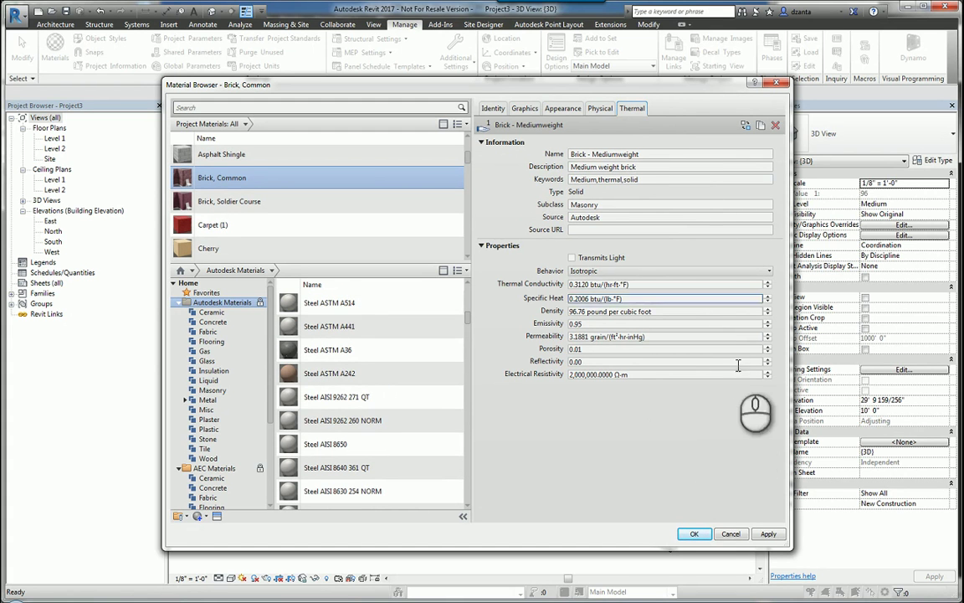
{"action": "left_click", "coordinate": [732, 534]}
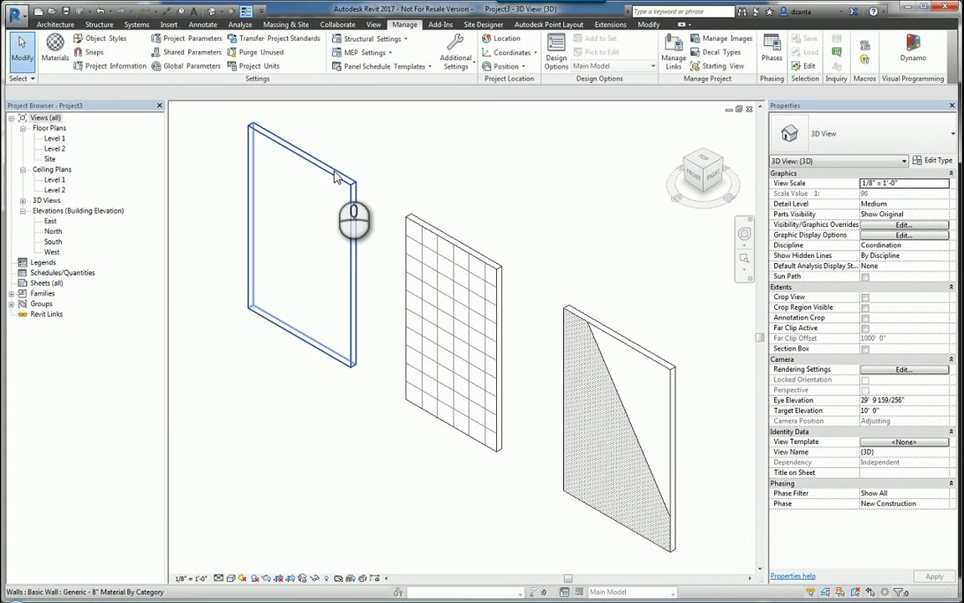
Step: Inspect the layer structure of the plain wall's type for its assigned material, leaving the type unedited
{"action": "left_click", "coordinate": [336, 176]}
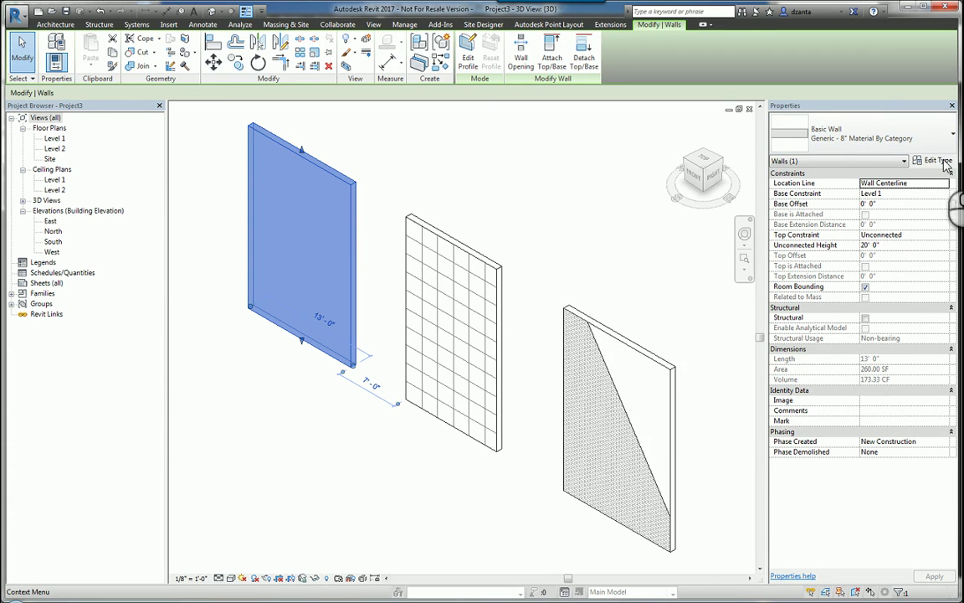
{"action": "left_click", "coordinate": [938, 159]}
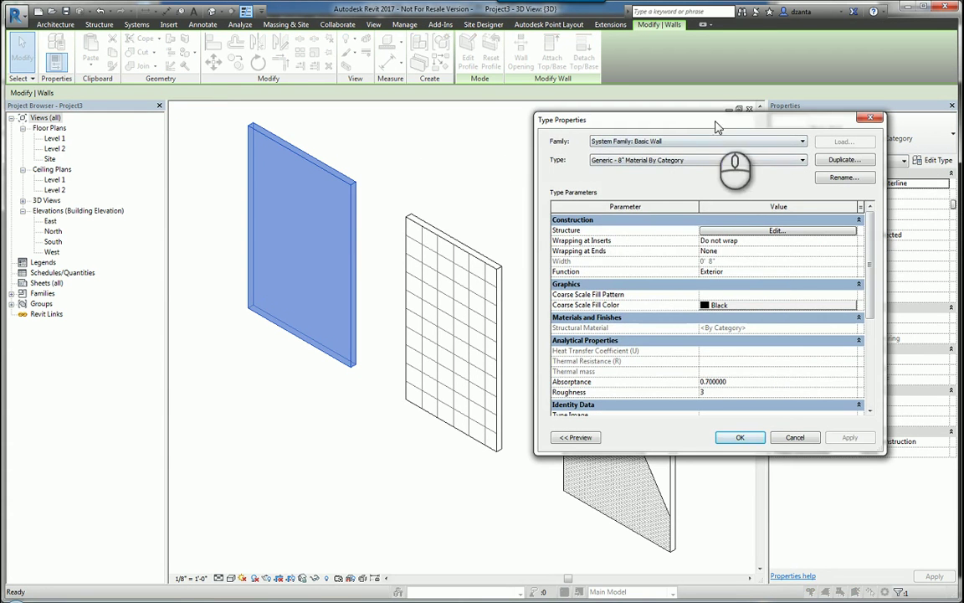
{"action": "left_click_drag", "start_coordinate": [717, 119], "coordinate": [522, 172]}
{"action": "left_click", "coordinate": [575, 282]}
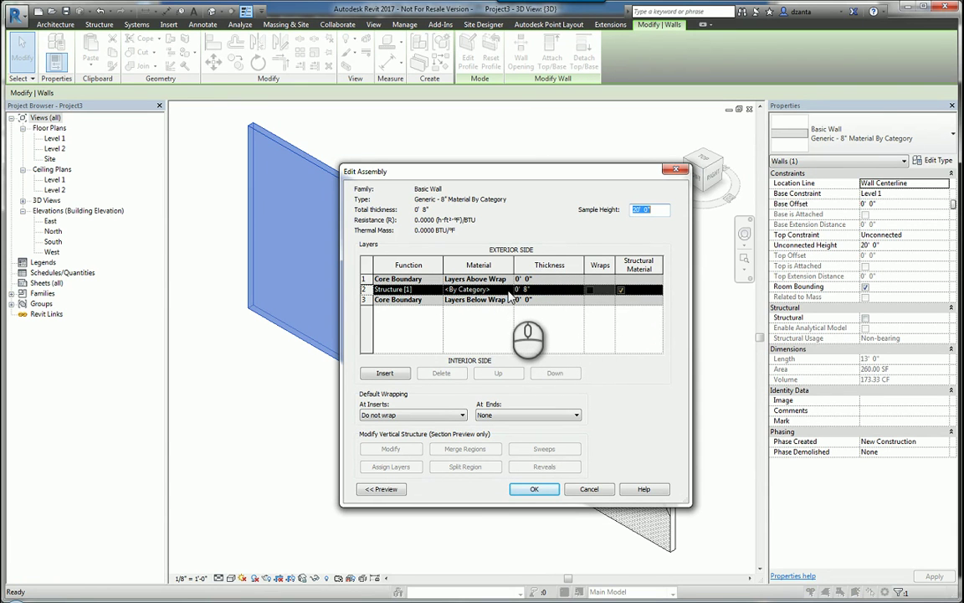
{"action": "left_click", "coordinate": [593, 490]}
{"action": "left_click", "coordinate": [600, 488]}
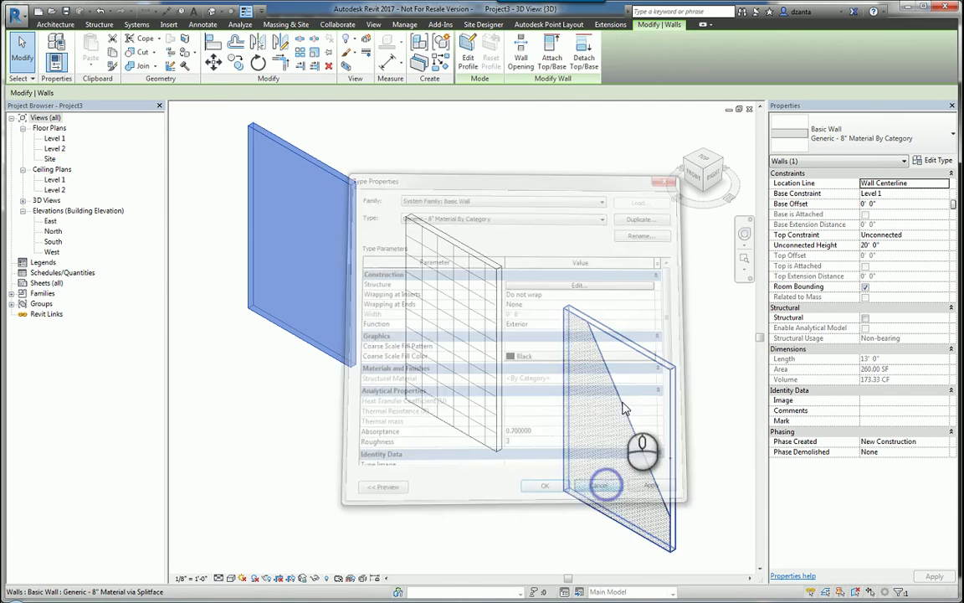
Step: Clear the wall selection and look up the material assigned to the Walls category in Object Styles
{"action": "left_click", "coordinate": [643, 279]}
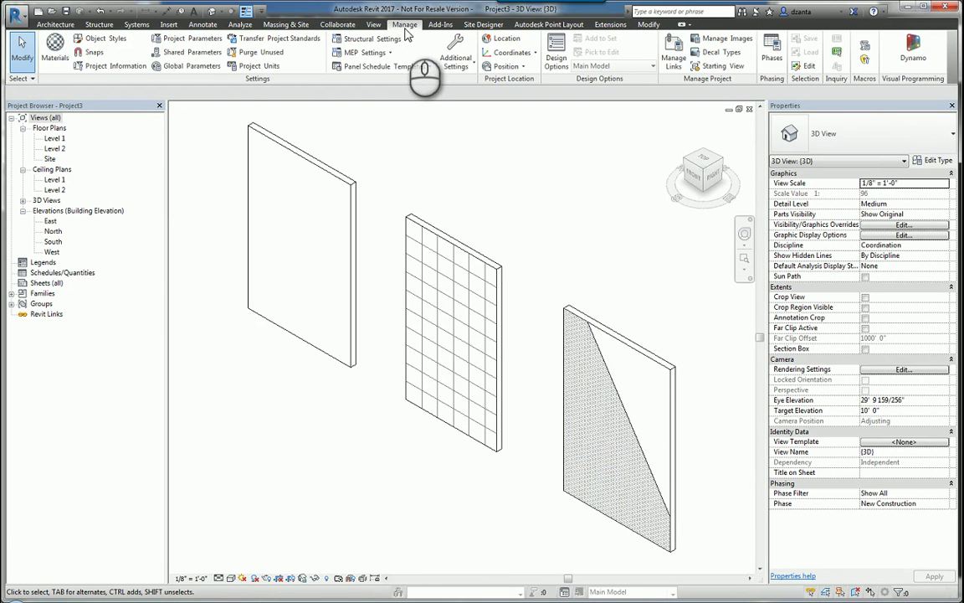
{"action": "left_click", "coordinate": [102, 38]}
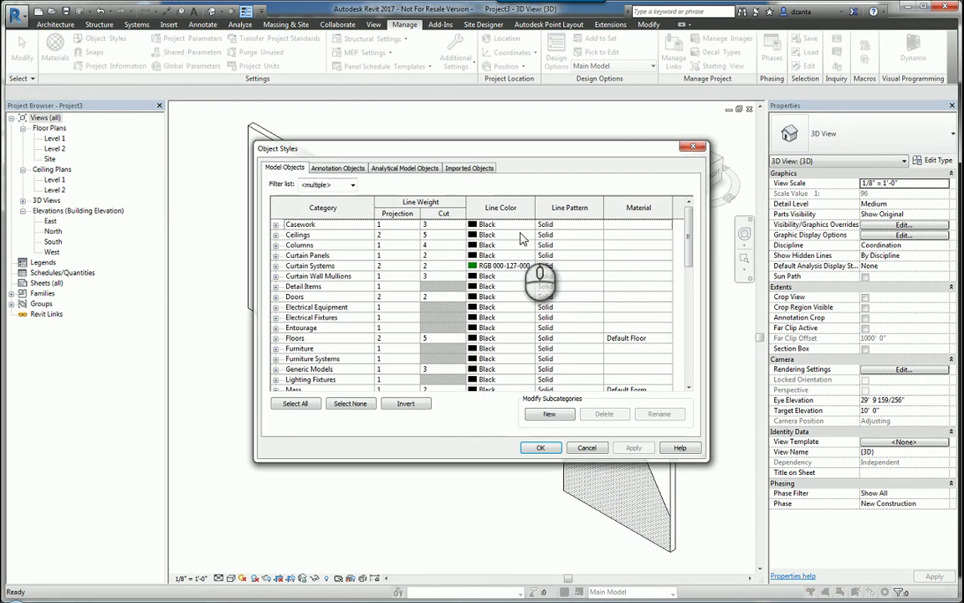
{"action": "left_click_drag", "start_coordinate": [688, 230], "coordinate": [688, 377]}
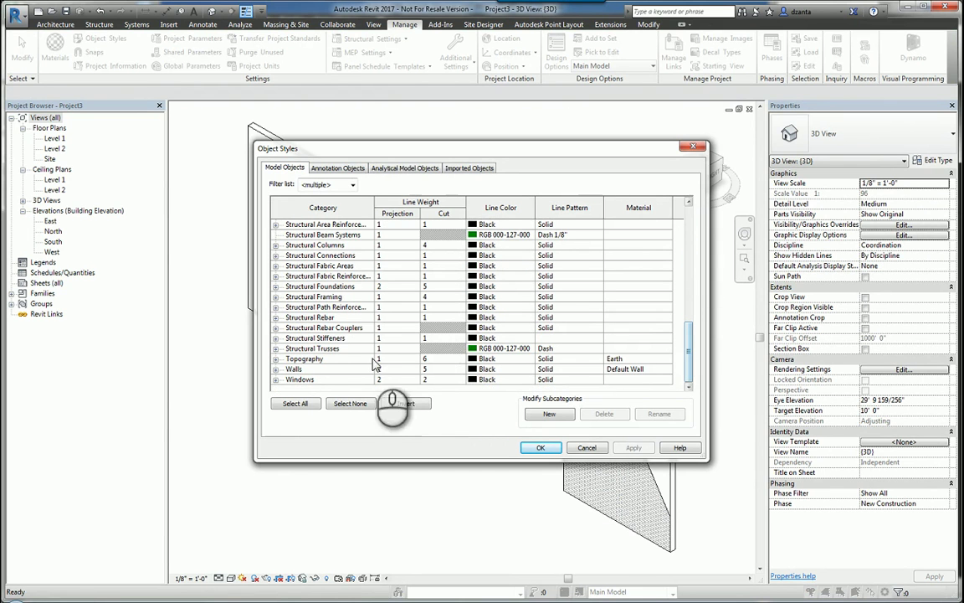
Step: Assign the Wood Flooring material to the Walls category in Object Styles and apply the change
{"action": "left_click", "coordinate": [661, 369]}
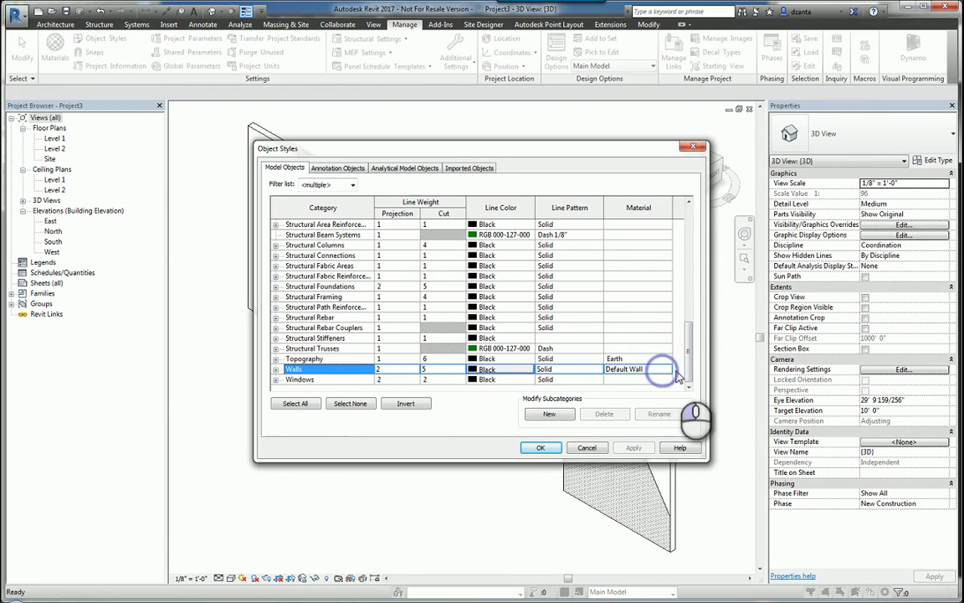
{"action": "left_click", "coordinate": [667, 369]}
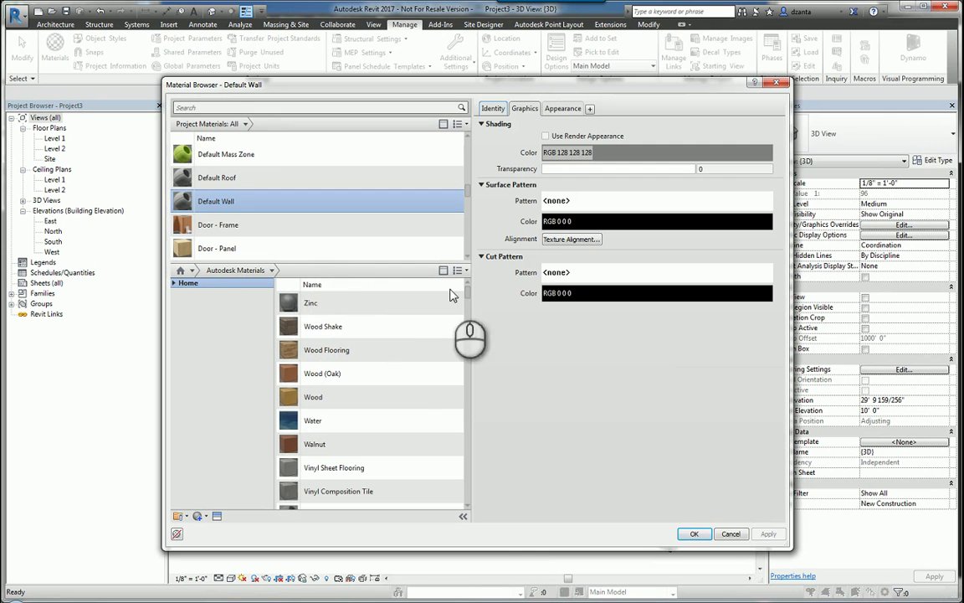
{"action": "double_click", "coordinate": [388, 351]}
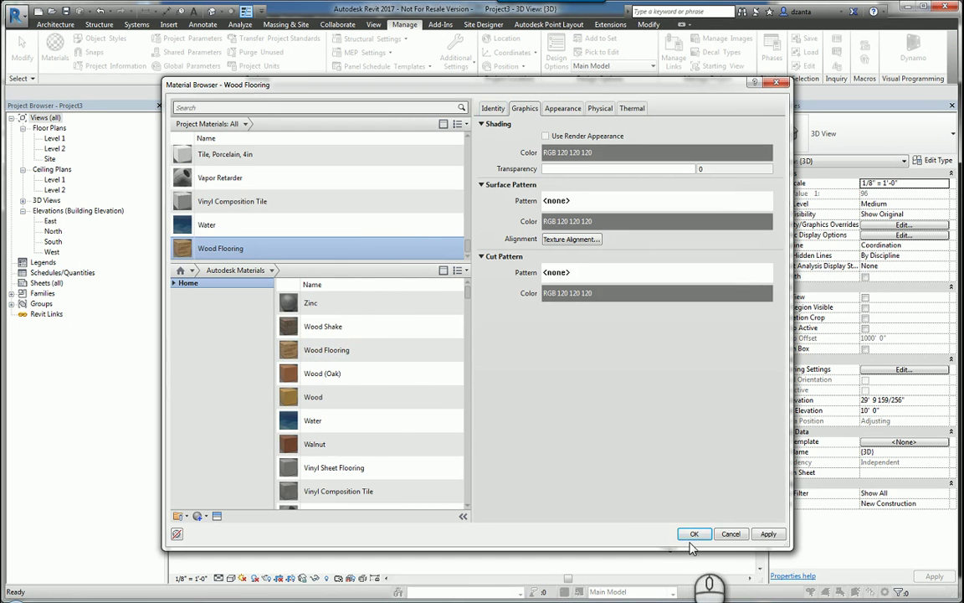
{"action": "left_click", "coordinate": [692, 536]}
{"action": "left_click", "coordinate": [633, 446]}
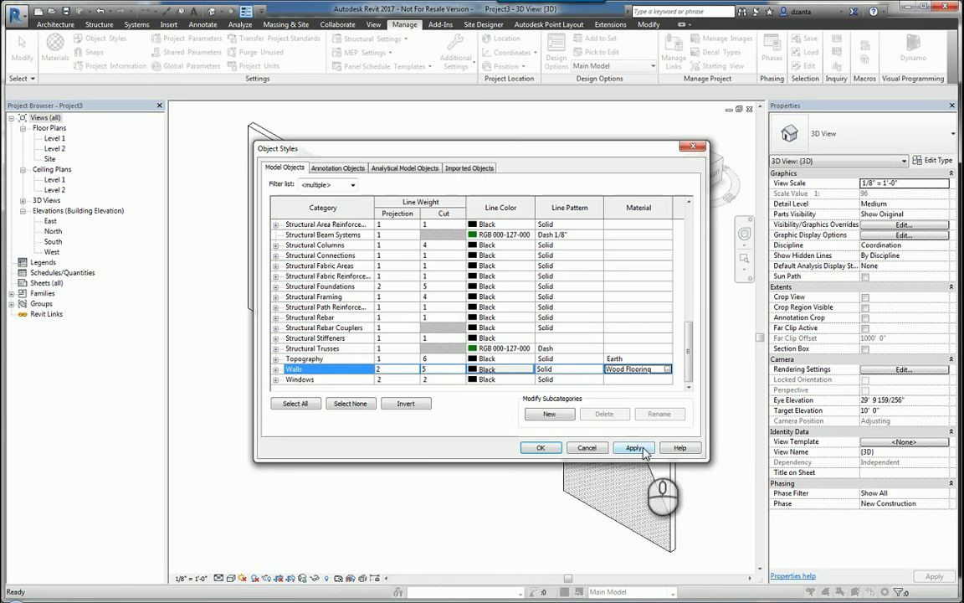
{"action": "left_click", "coordinate": [542, 447]}
Step: Inspect the By Category material of the plain wall's structure layer, cancel without editing and clear the selection
{"action": "left_click", "coordinate": [341, 182]}
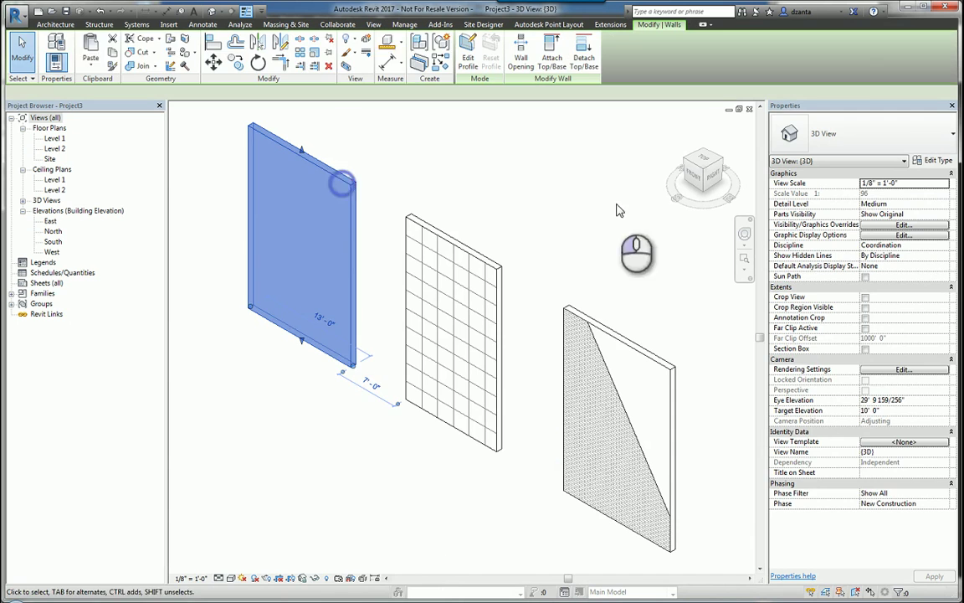
{"action": "left_click", "coordinate": [932, 160]}
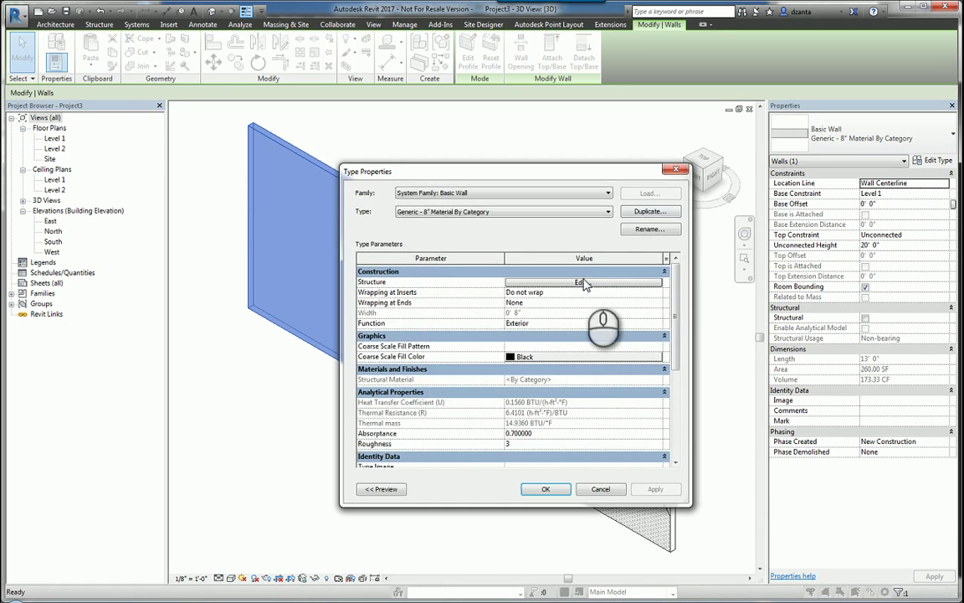
{"action": "left_click", "coordinate": [580, 282]}
{"action": "left_click", "coordinate": [473, 288]}
{"action": "left_click", "coordinate": [509, 288]}
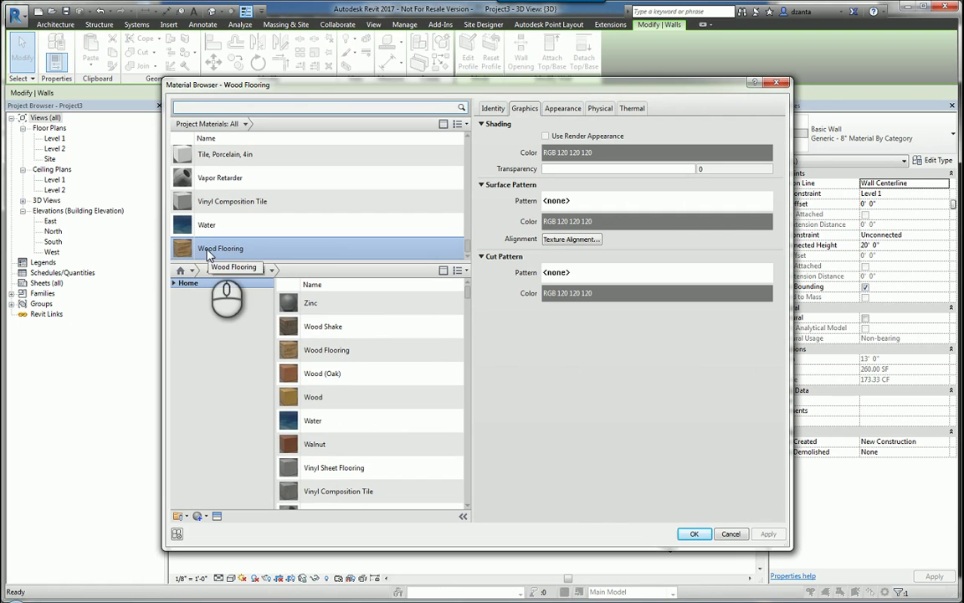
{"action": "left_click", "coordinate": [731, 534]}
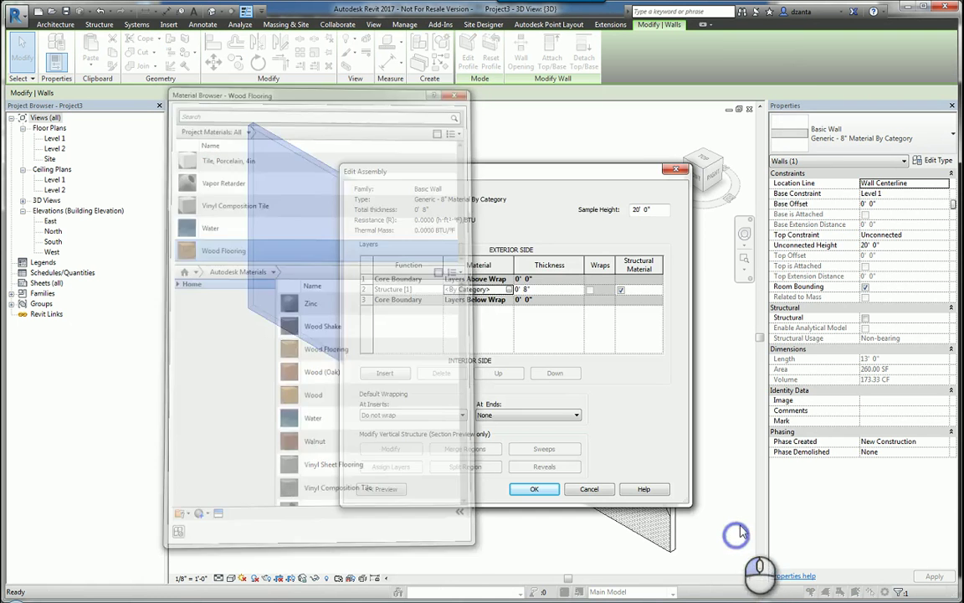
{"action": "left_click", "coordinate": [586, 547]}
{"action": "left_click", "coordinate": [601, 489]}
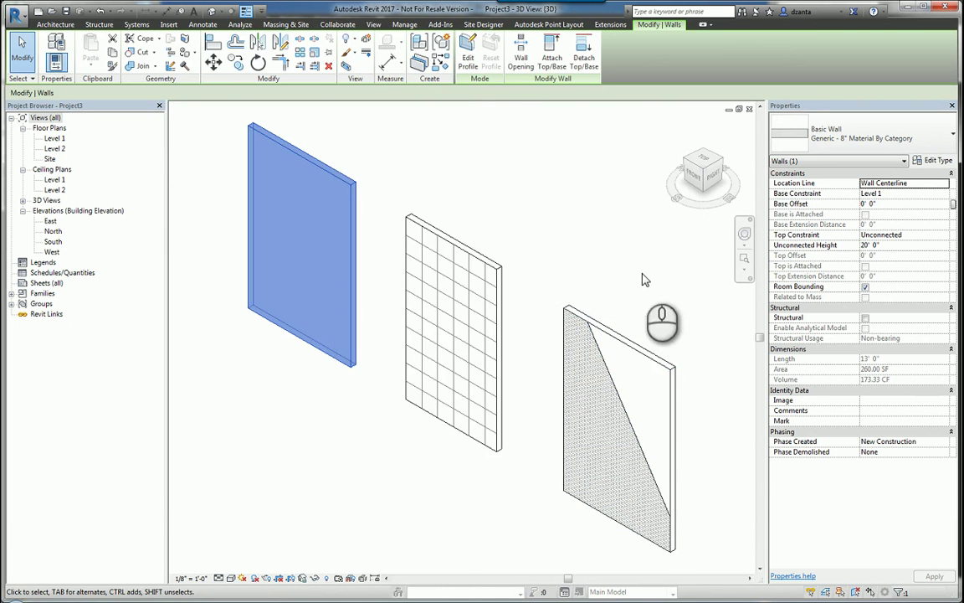
{"action": "key", "text": "Escape"}
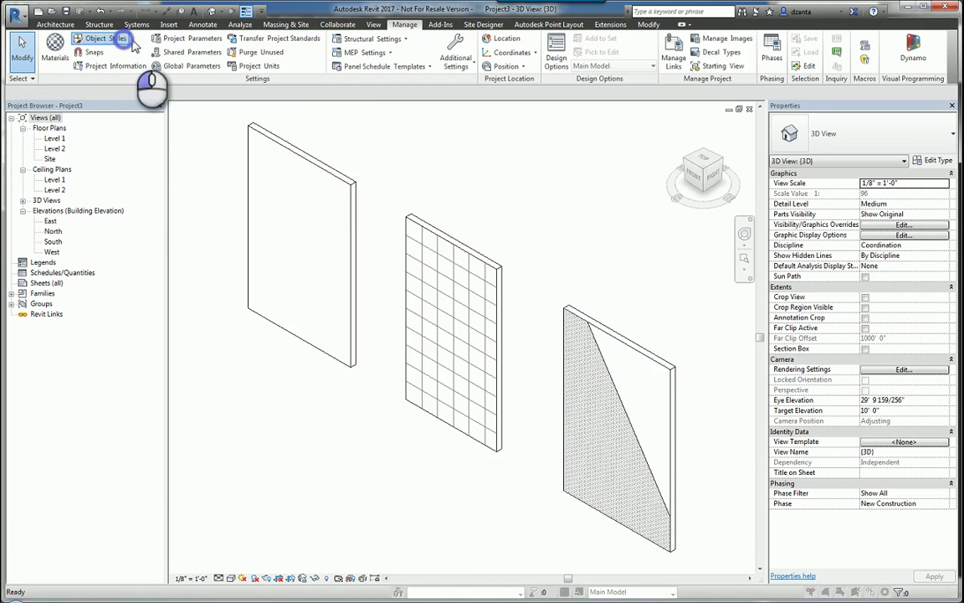
Step: Reassign the Default Wall material to the Walls category in Object Styles
{"action": "left_click", "coordinate": [100, 38]}
{"action": "left_click_drag", "start_coordinate": [692, 237], "coordinate": [690, 336]}
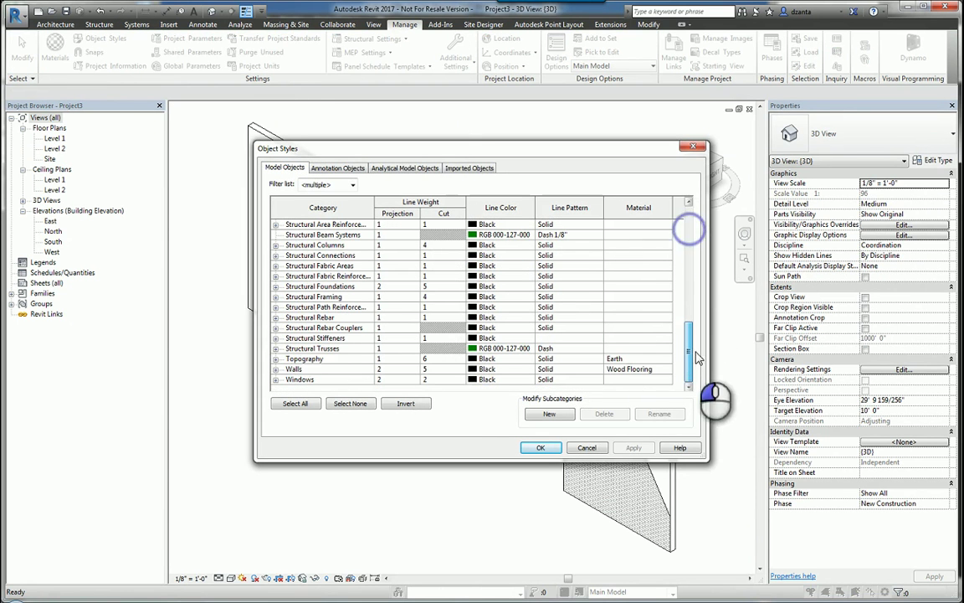
{"action": "left_click", "coordinate": [670, 369]}
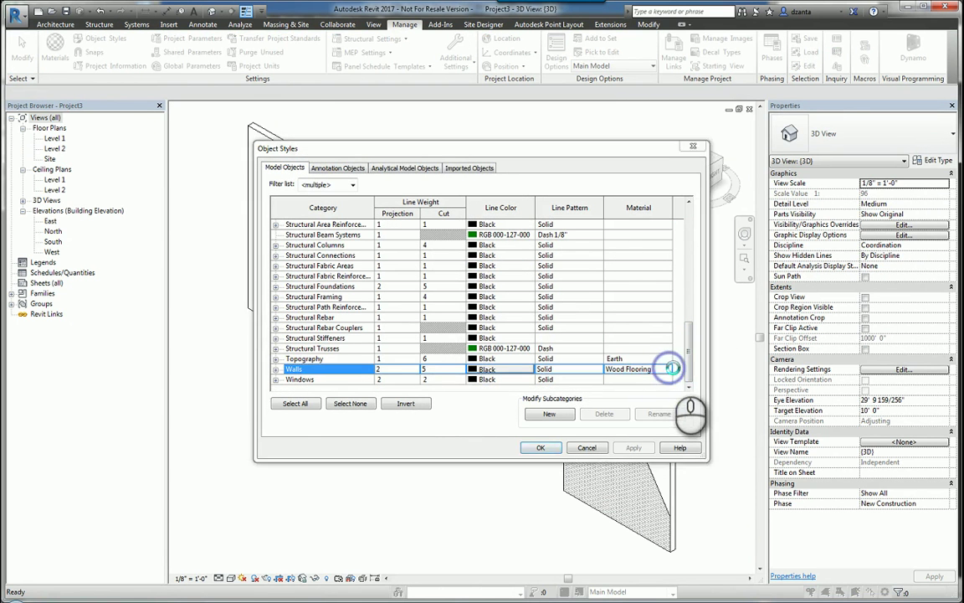
{"action": "left_click", "coordinate": [666, 369]}
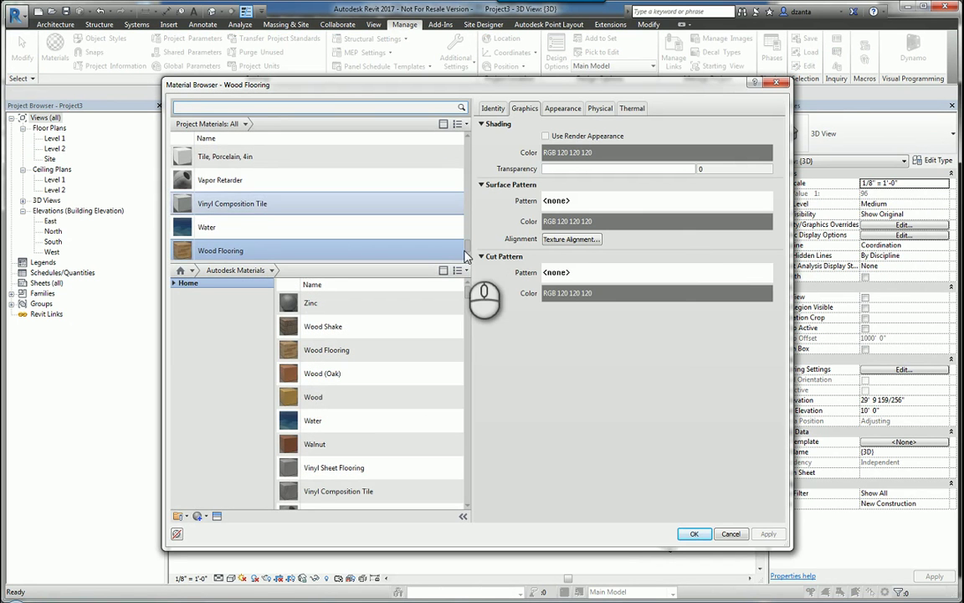
{"action": "left_click_drag", "start_coordinate": [466, 255], "coordinate": [472, 188]}
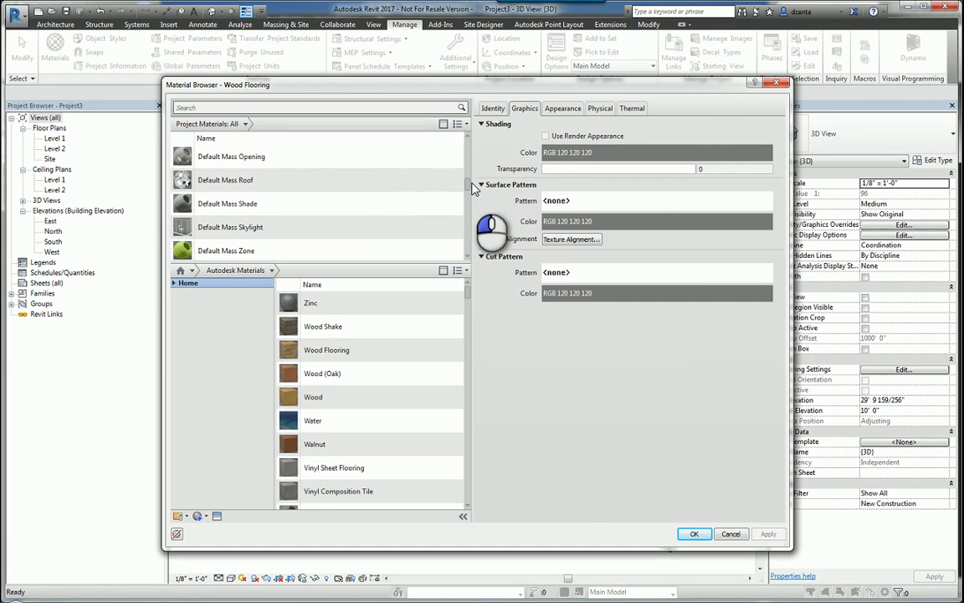
{"action": "left_click", "coordinate": [466, 223]}
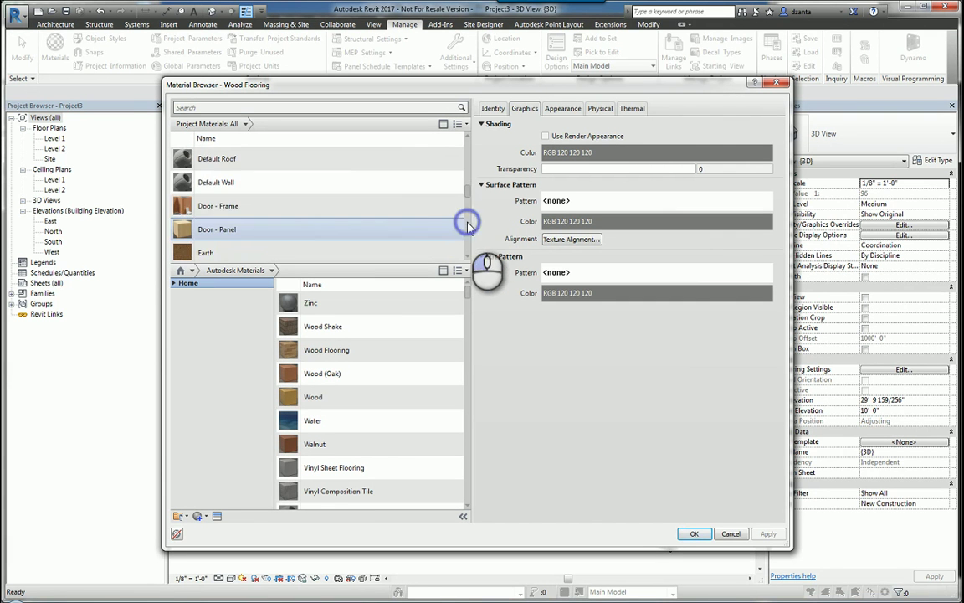
{"action": "left_click", "coordinate": [303, 179]}
{"action": "left_click", "coordinate": [691, 533]}
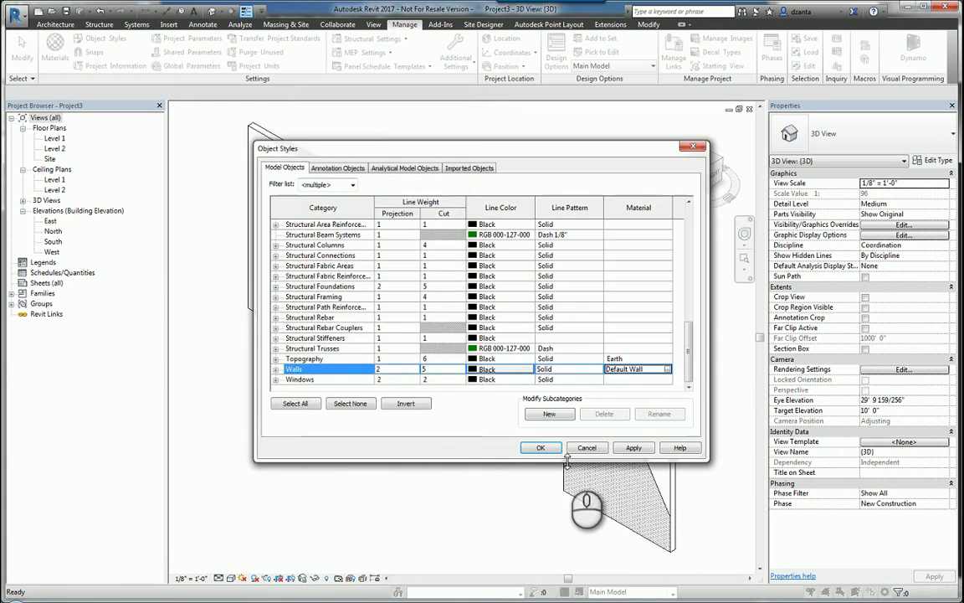
{"action": "left_click", "coordinate": [551, 508]}
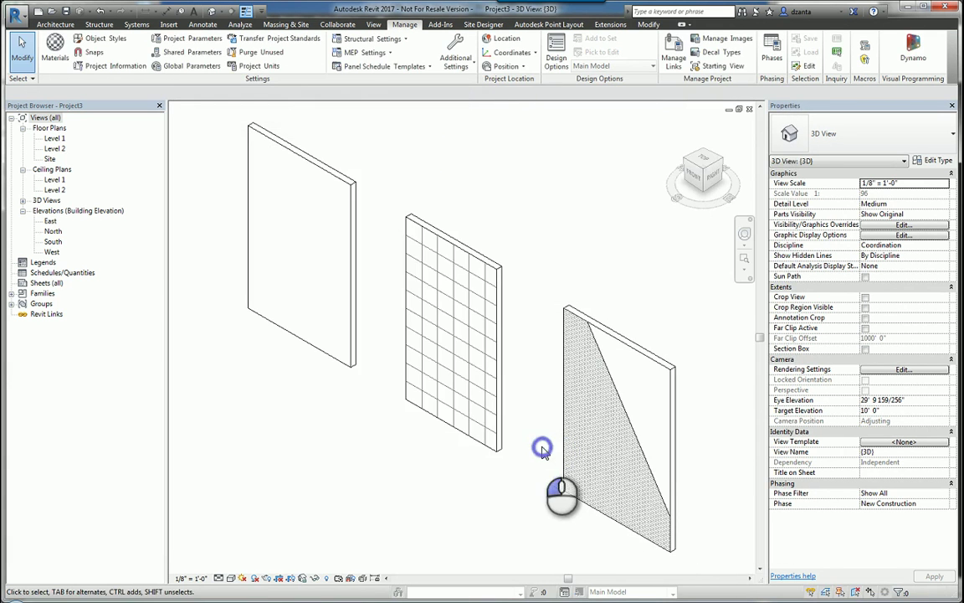
Step: Review the graphics and appearance of the material assigned to the structure layer of the middle, gridded wall's type
{"action": "left_click", "coordinate": [495, 273]}
{"action": "left_click", "coordinate": [939, 161]}
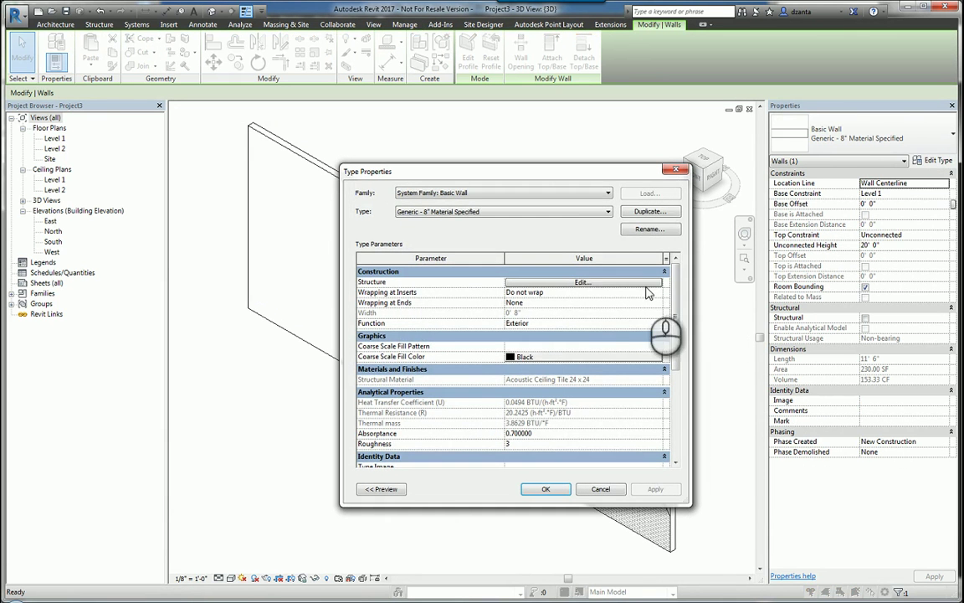
{"action": "left_click", "coordinate": [576, 282]}
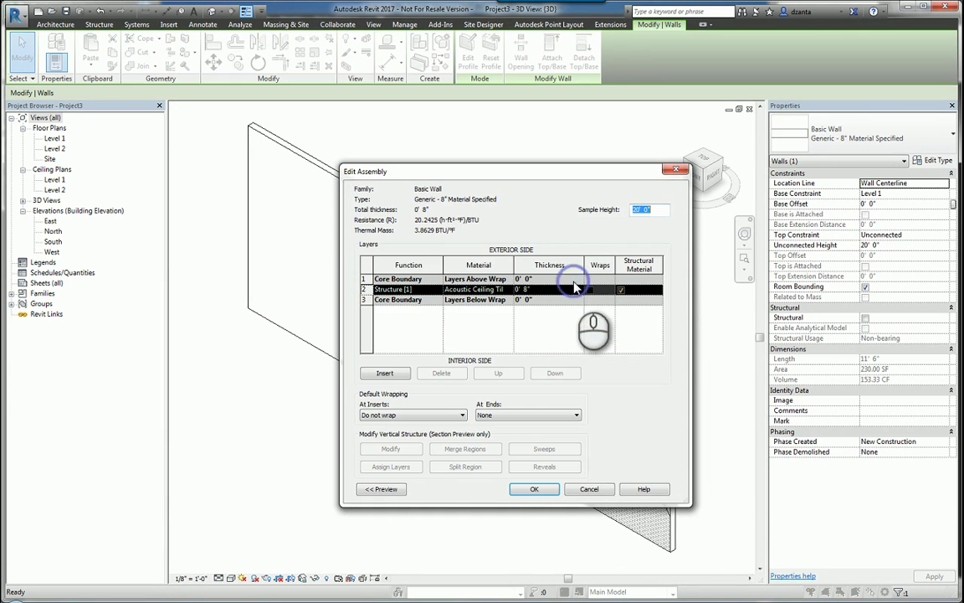
{"action": "left_click", "coordinate": [510, 289]}
{"action": "left_click", "coordinate": [511, 290]}
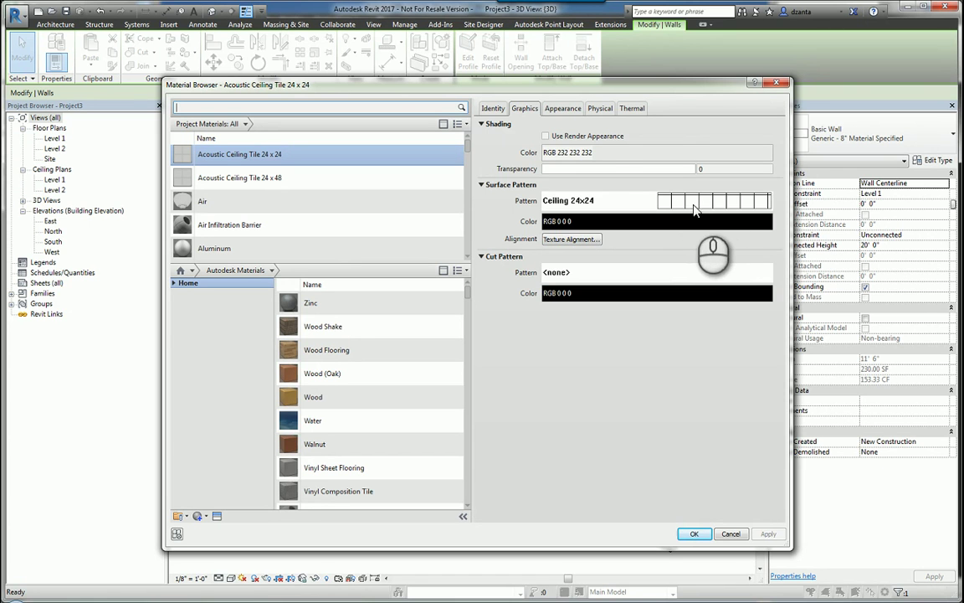
{"action": "left_click", "coordinate": [562, 108]}
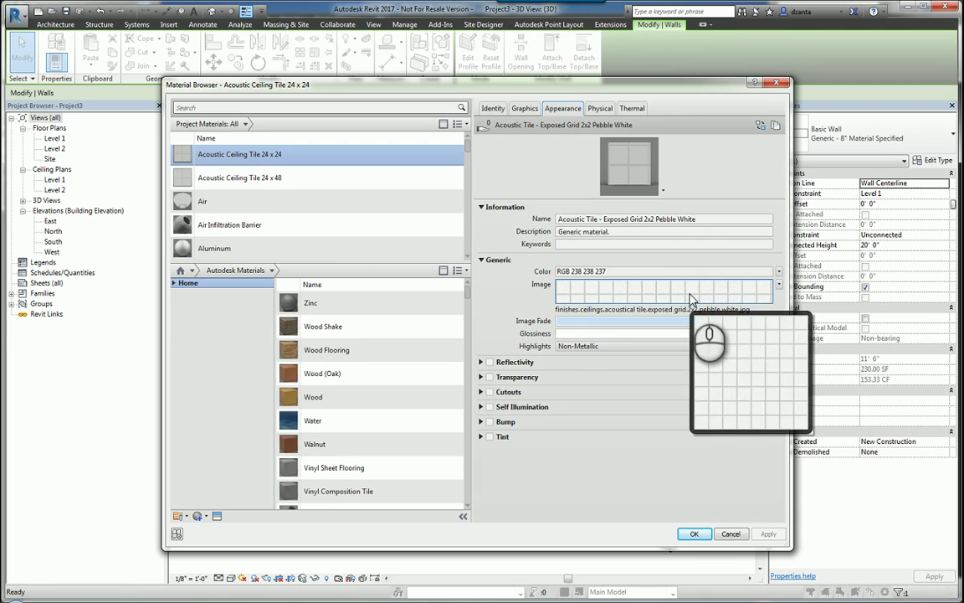
{"action": "left_click", "coordinate": [694, 533]}
{"action": "left_click", "coordinate": [544, 489]}
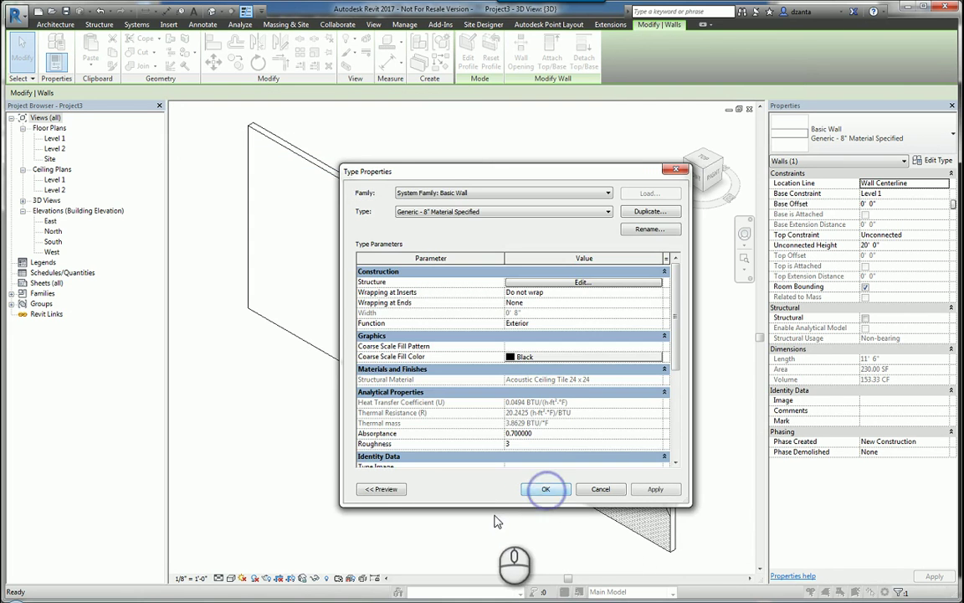
{"action": "left_click", "coordinate": [542, 490]}
{"action": "left_click", "coordinate": [457, 511]}
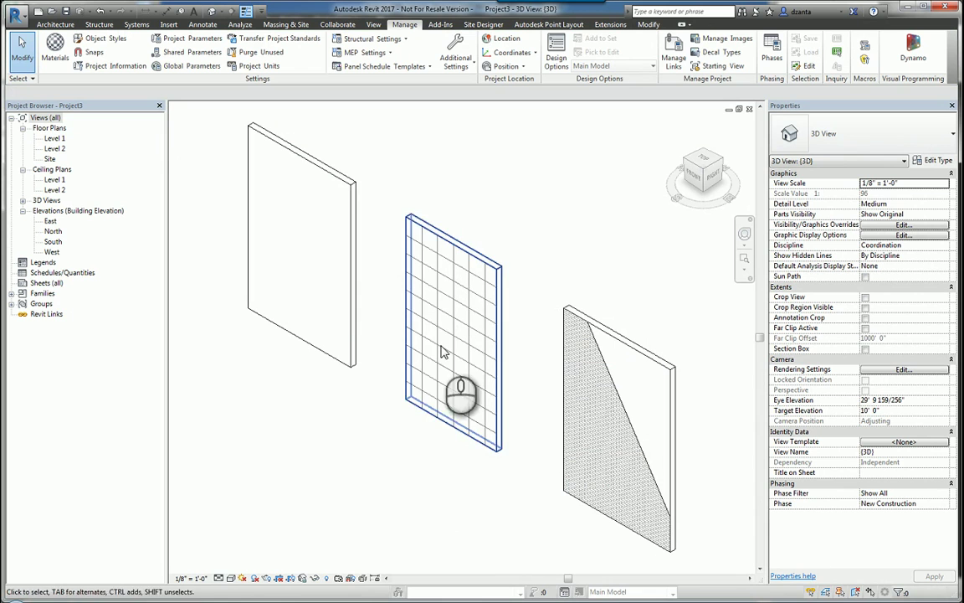
Step: View the gridded wall up close in the Shaded and Realistic visual styles to compare its surface display
{"action": "left_click", "coordinate": [231, 578]}
{"action": "left_click", "coordinate": [255, 526]}
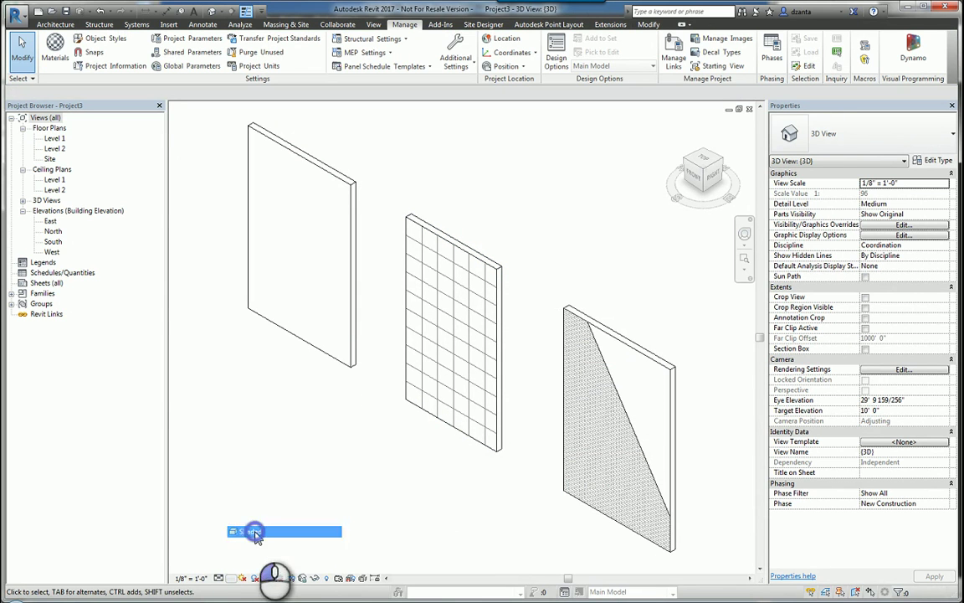
{"action": "scroll", "coordinate": [410, 448], "scroll_direction": "up", "scroll_amount": 5}
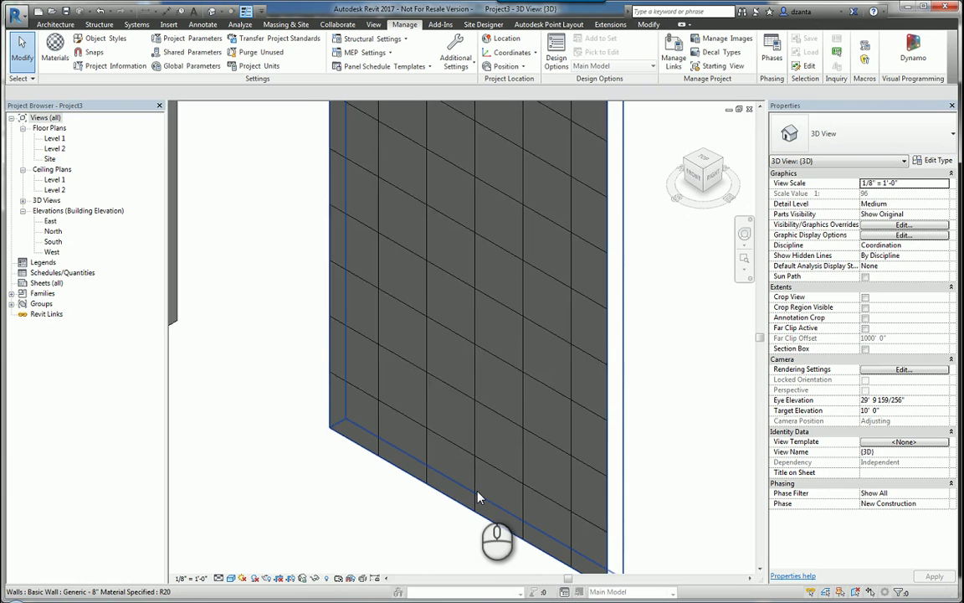
{"action": "left_click", "coordinate": [231, 578]}
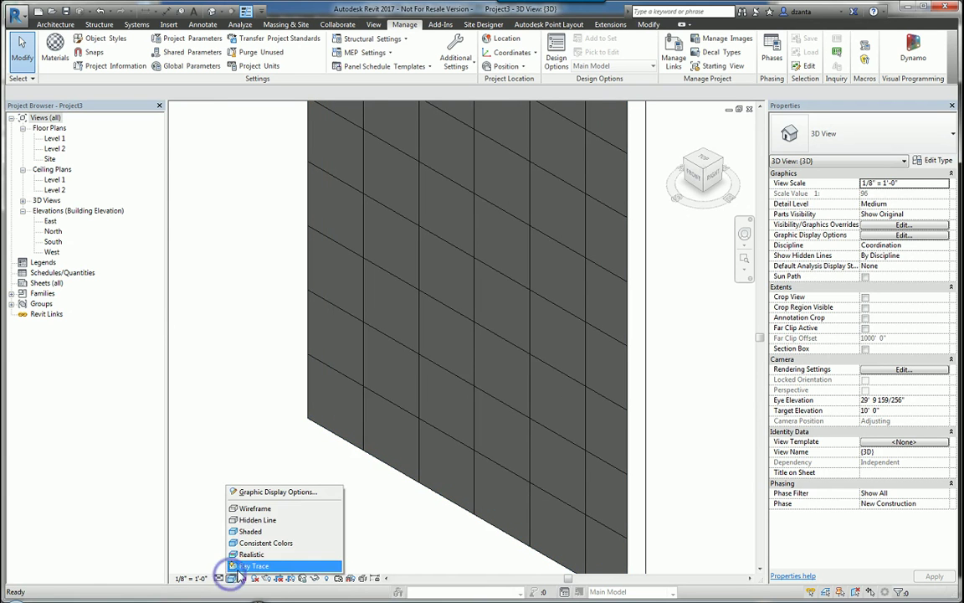
{"action": "left_click", "coordinate": [244, 555]}
{"action": "scroll", "coordinate": [355, 463], "scroll_direction": "up", "scroll_amount": 3}
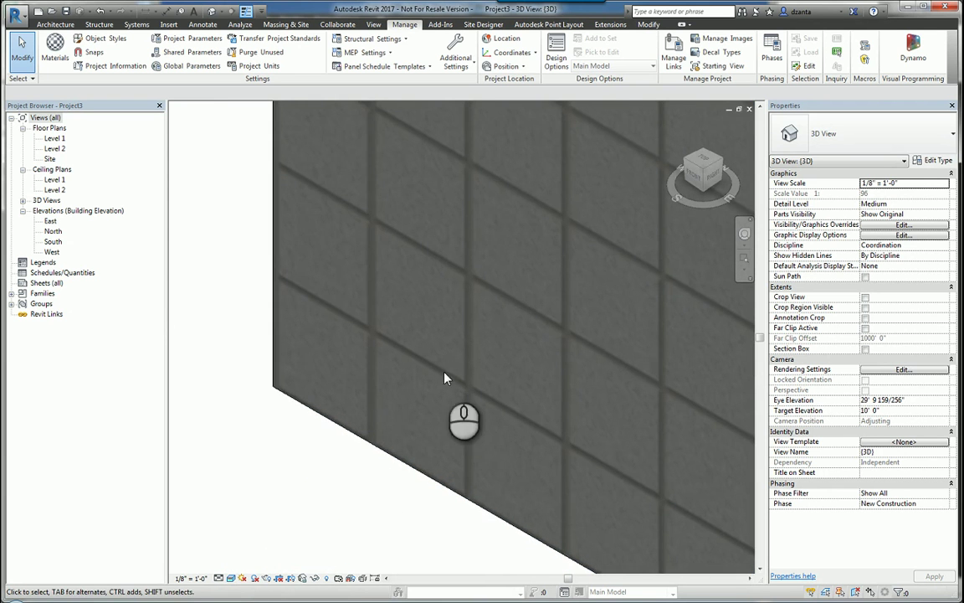
{"action": "scroll", "coordinate": [474, 388], "scroll_direction": "down", "scroll_amount": 3}
{"action": "scroll", "coordinate": [475, 388], "scroll_direction": "down", "scroll_amount": 3}
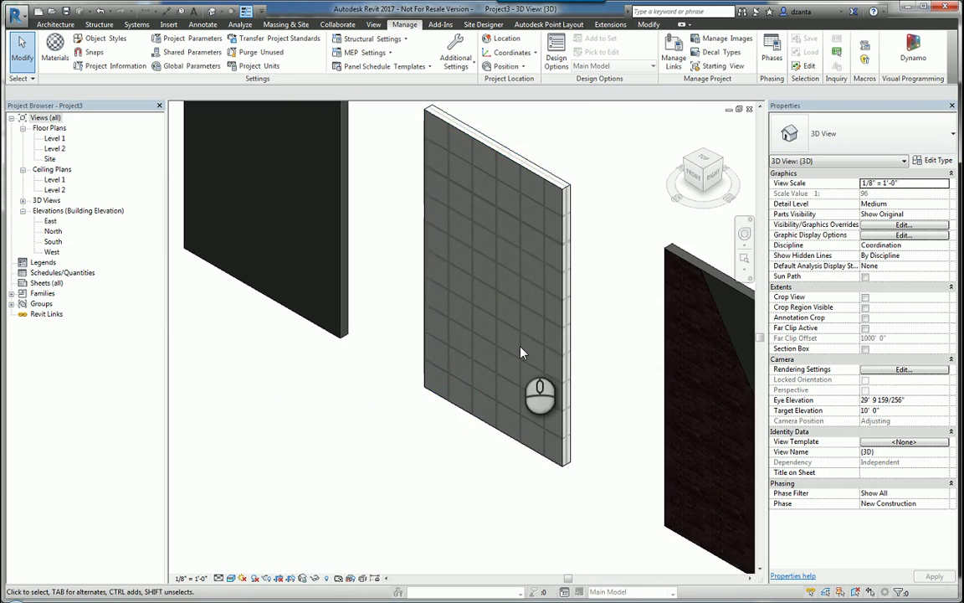
Step: Set the 3D view's visual style back to Hidden Line with all three walls in view
{"action": "left_click", "coordinate": [231, 578]}
{"action": "left_click", "coordinate": [251, 517]}
{"action": "scroll", "coordinate": [481, 419], "scroll_direction": "down", "scroll_amount": 3}
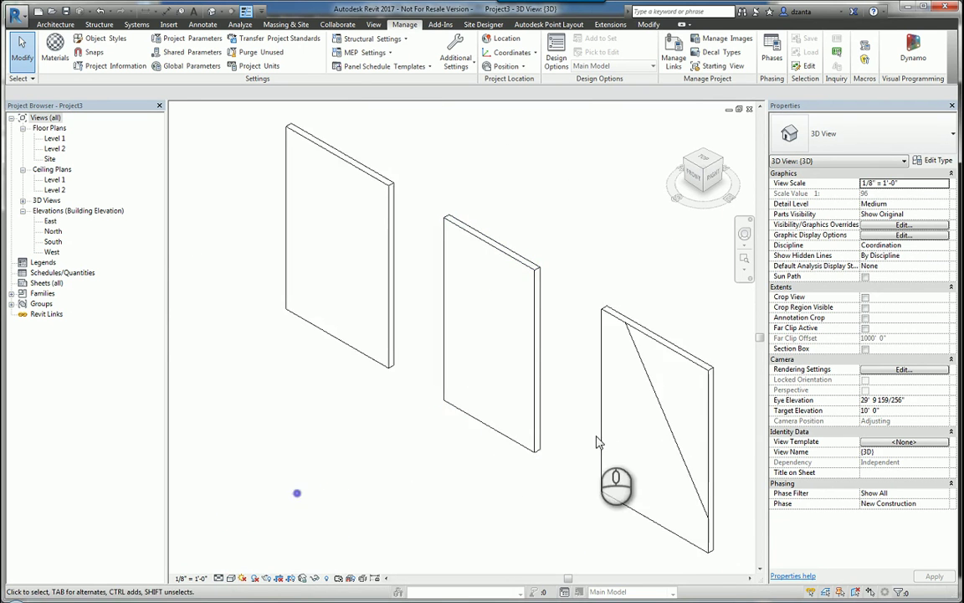
{"action": "middle_click_drag", "start_coordinate": [597, 442], "coordinate": [564, 434]}
Step: Inspect the layer structure of the split-face wall's type for its assigned material, cancel without editing and clear the selection
{"action": "left_click", "coordinate": [644, 348]}
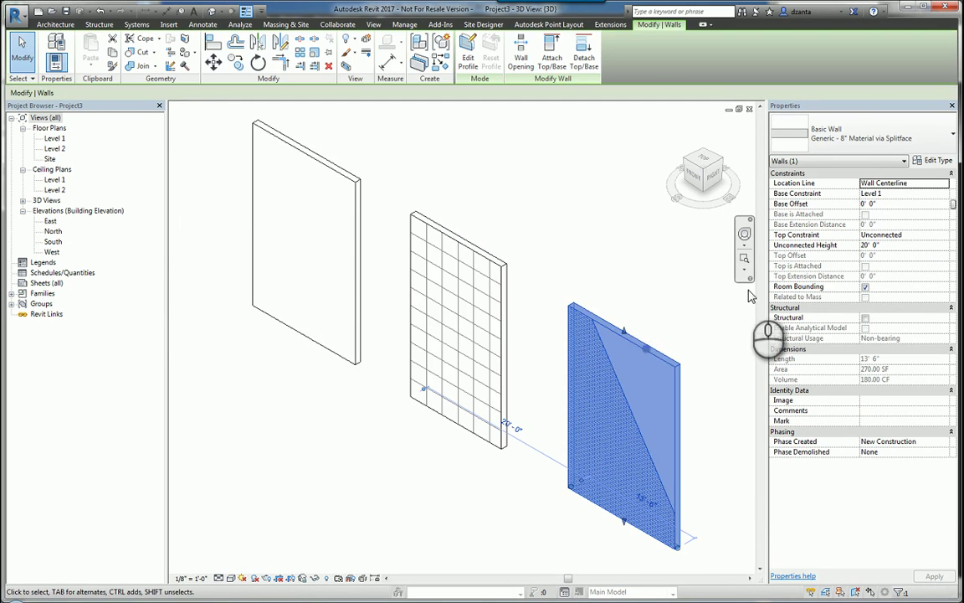
{"action": "left_click", "coordinate": [936, 163]}
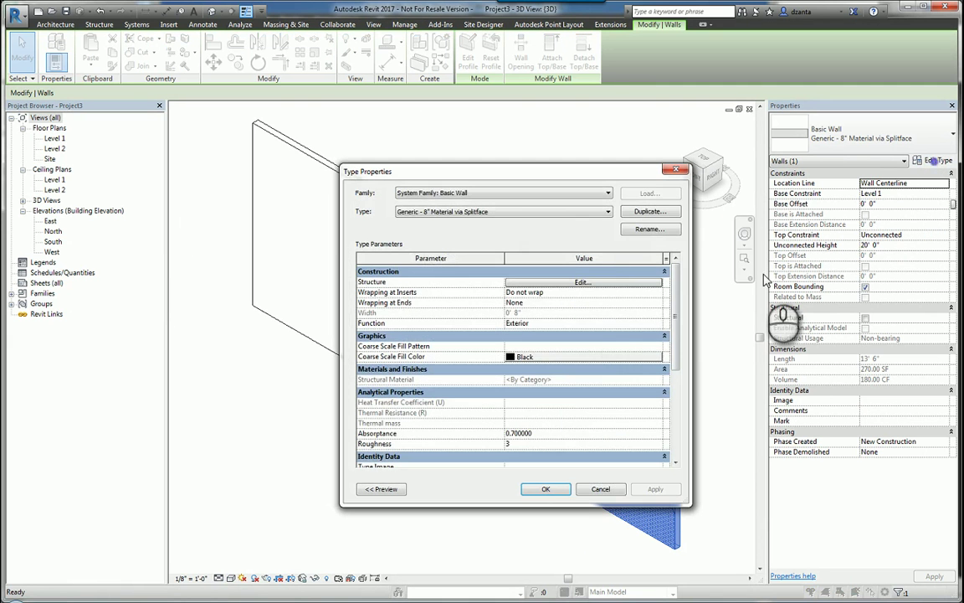
{"action": "left_click", "coordinate": [620, 280]}
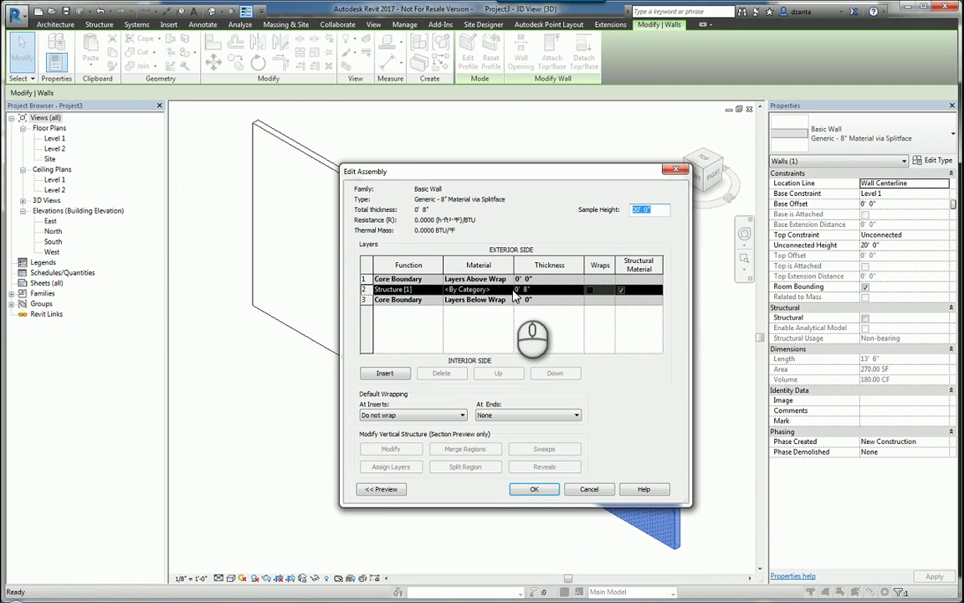
{"action": "left_click", "coordinate": [589, 489]}
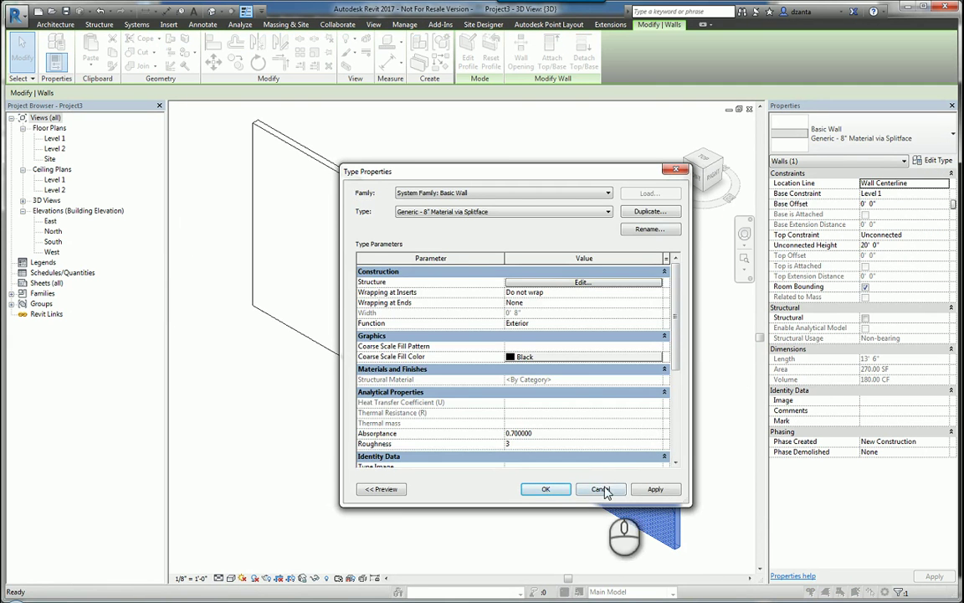
{"action": "left_click", "coordinate": [607, 491]}
{"action": "left_click", "coordinate": [478, 530]}
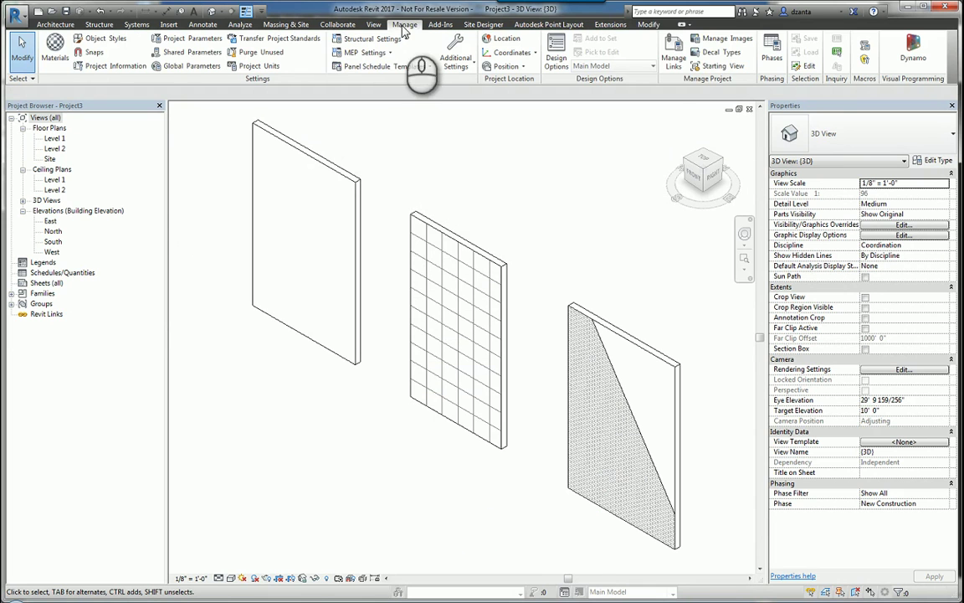
Step: Split the unpainted region of the rightmost wall's face with a line from its upper right corner to the existing diagonal split
{"action": "left_click", "coordinate": [648, 24]}
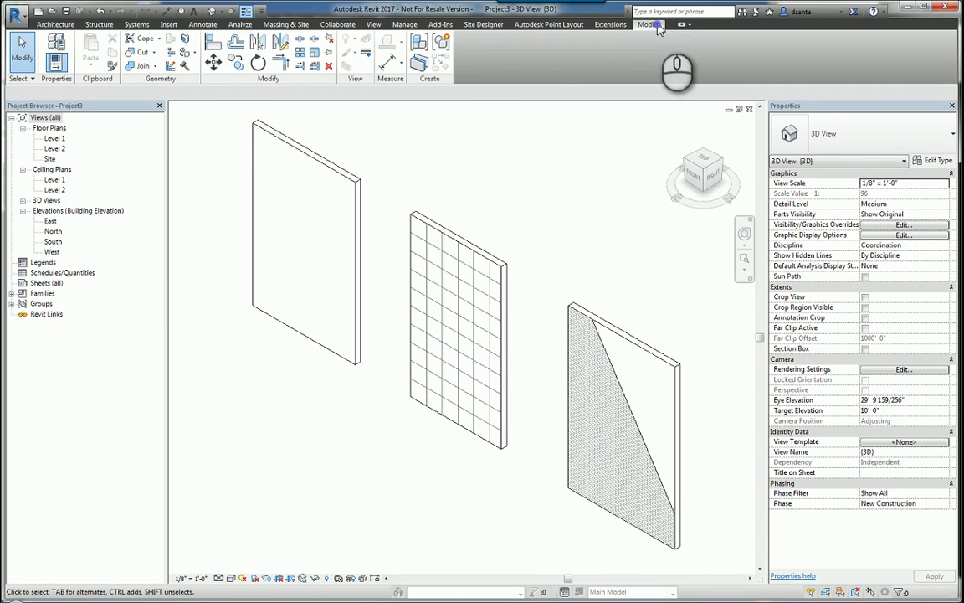
{"action": "left_click", "coordinate": [186, 40]}
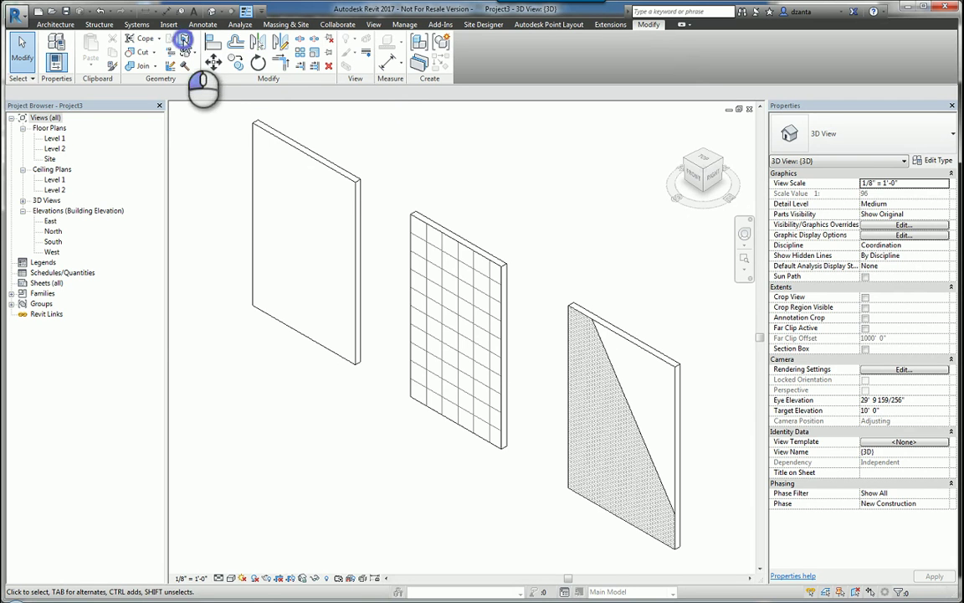
{"action": "left_click", "coordinate": [621, 336]}
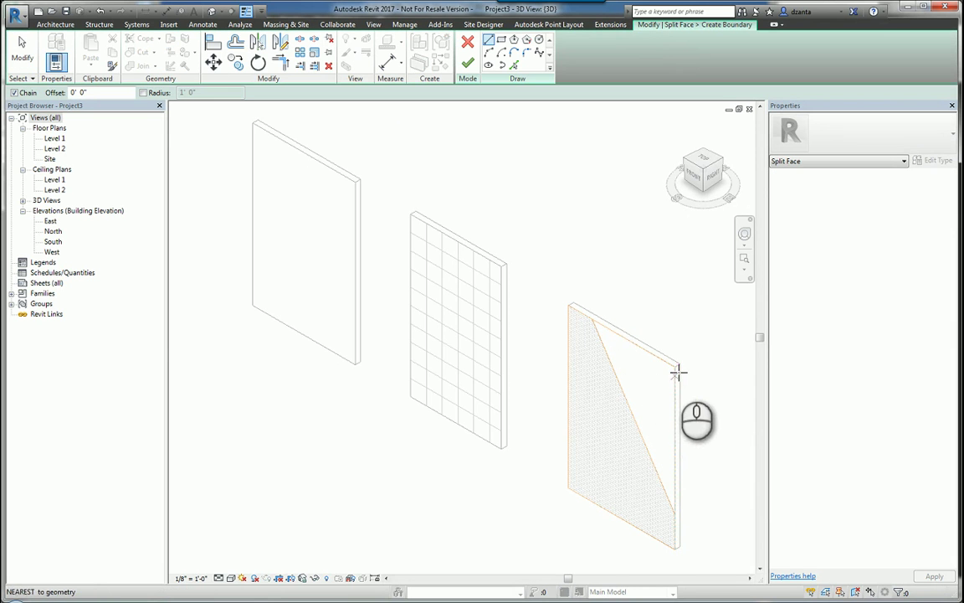
{"action": "left_click", "coordinate": [621, 409]}
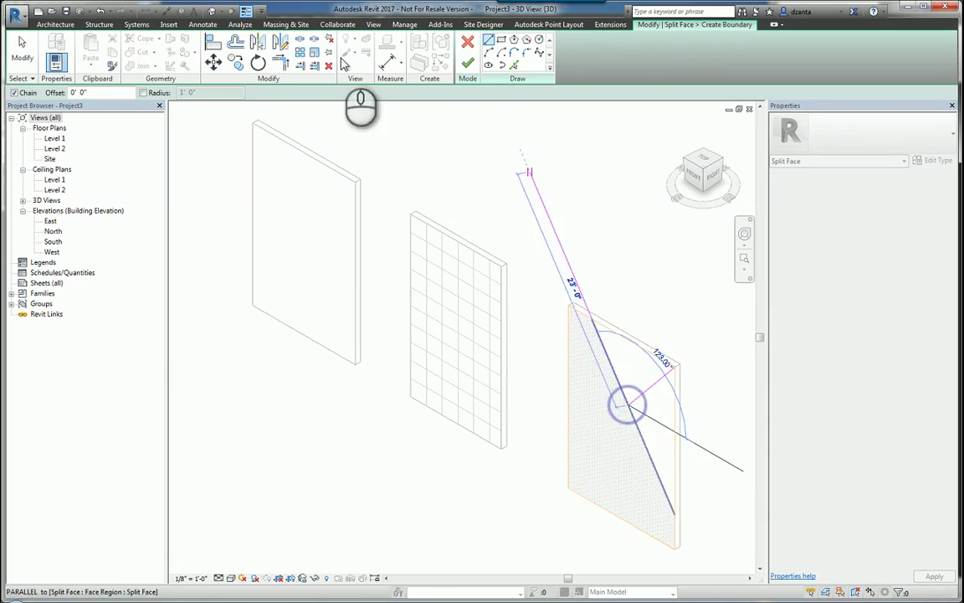
{"action": "left_click", "coordinate": [23, 51]}
{"action": "left_click", "coordinate": [467, 64]}
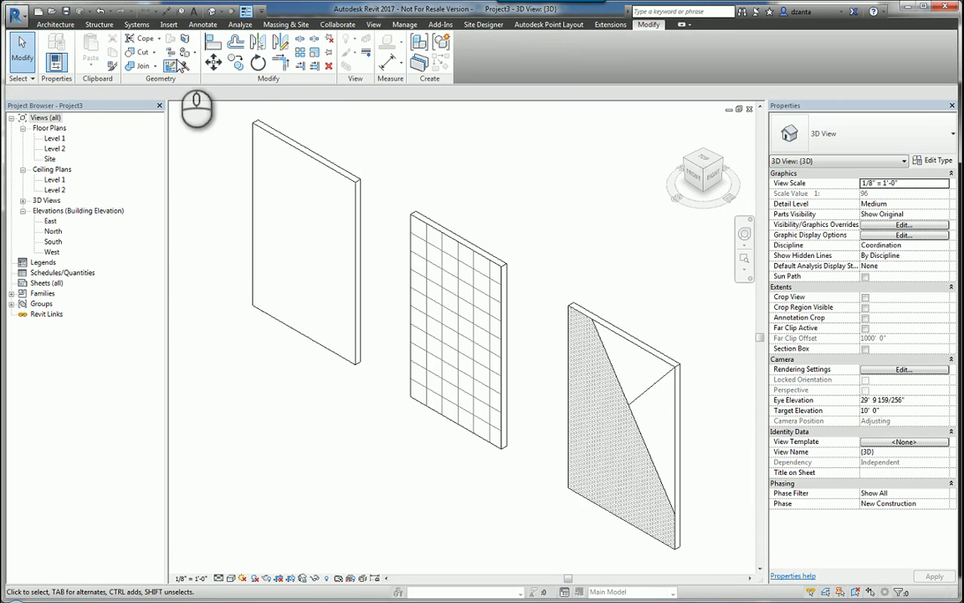
Step: Paint the new upper triangular face region of the split-face wall with the Parking Stripe material
{"action": "left_click", "coordinate": [189, 54]}
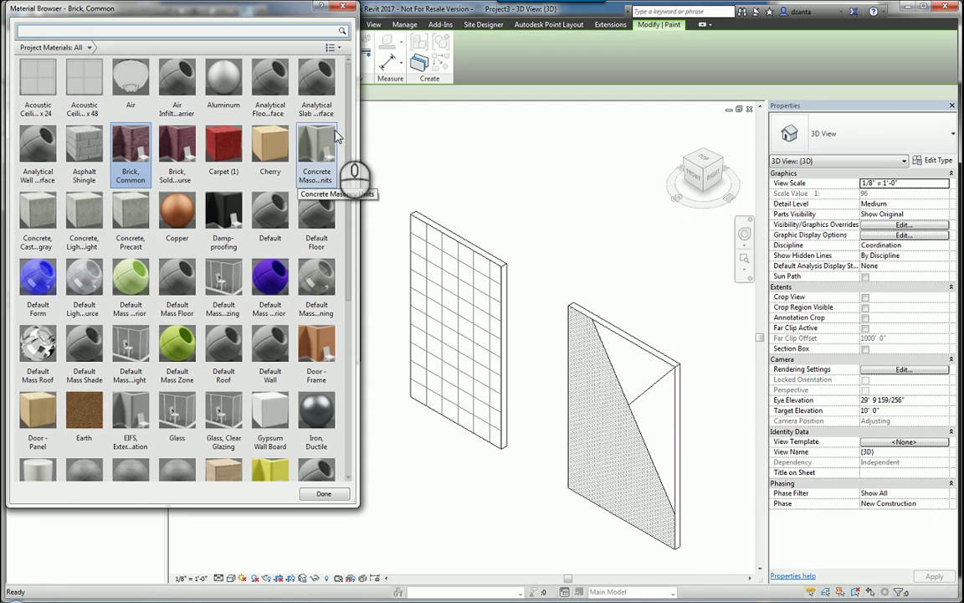
{"action": "left_click_drag", "start_coordinate": [347, 178], "coordinate": [350, 270]}
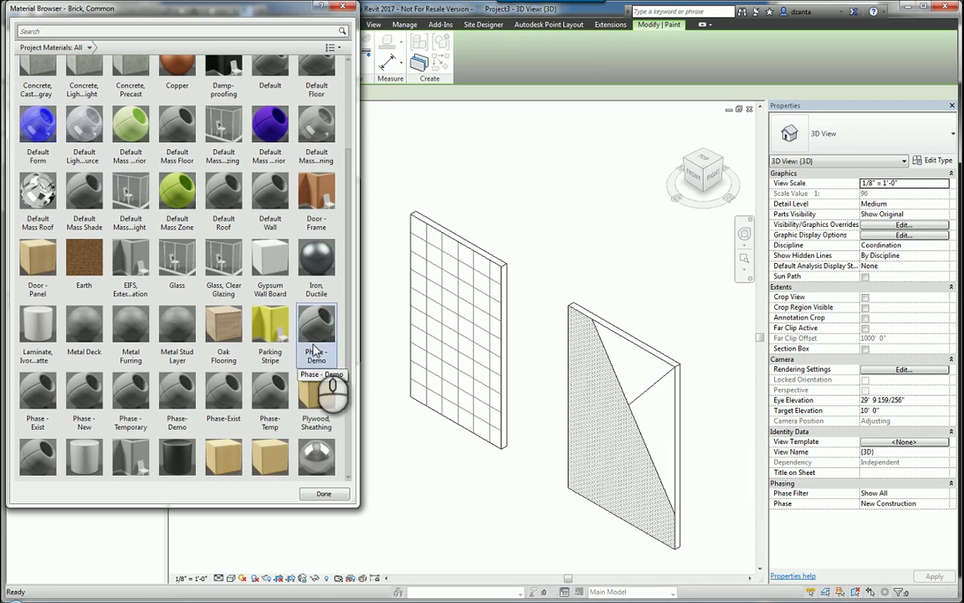
{"action": "left_click", "coordinate": [276, 347]}
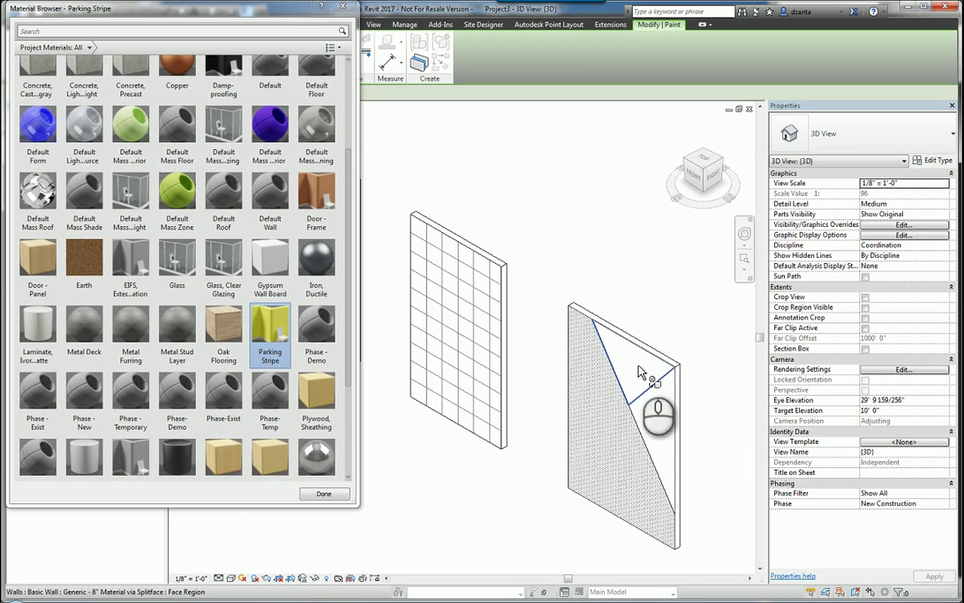
{"action": "left_click", "coordinate": [324, 494]}
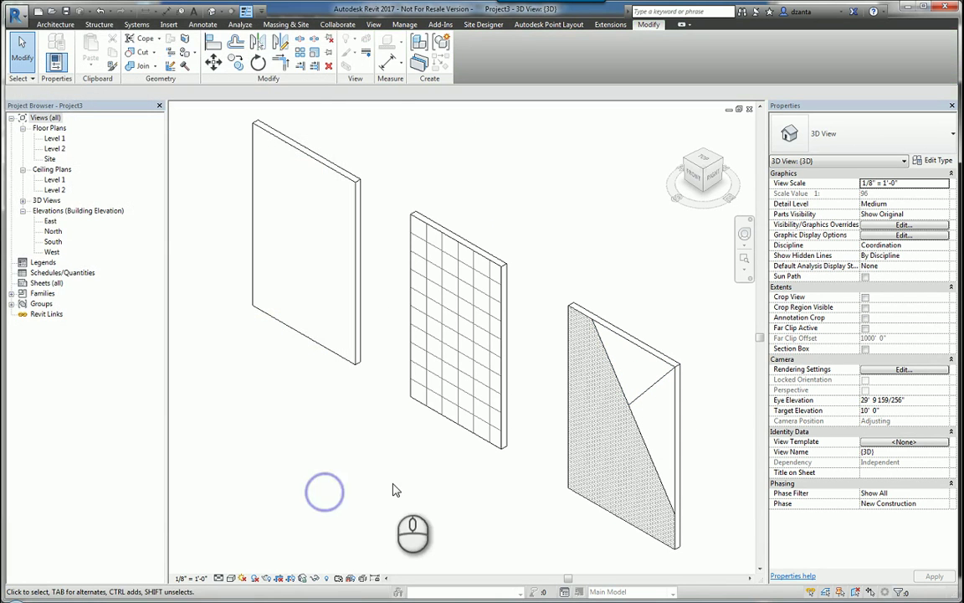
Step: Set the 3D view's visual style to Shaded and inspect the painted regions of the split-face wall alongside the other walls
{"action": "left_click", "coordinate": [232, 578]}
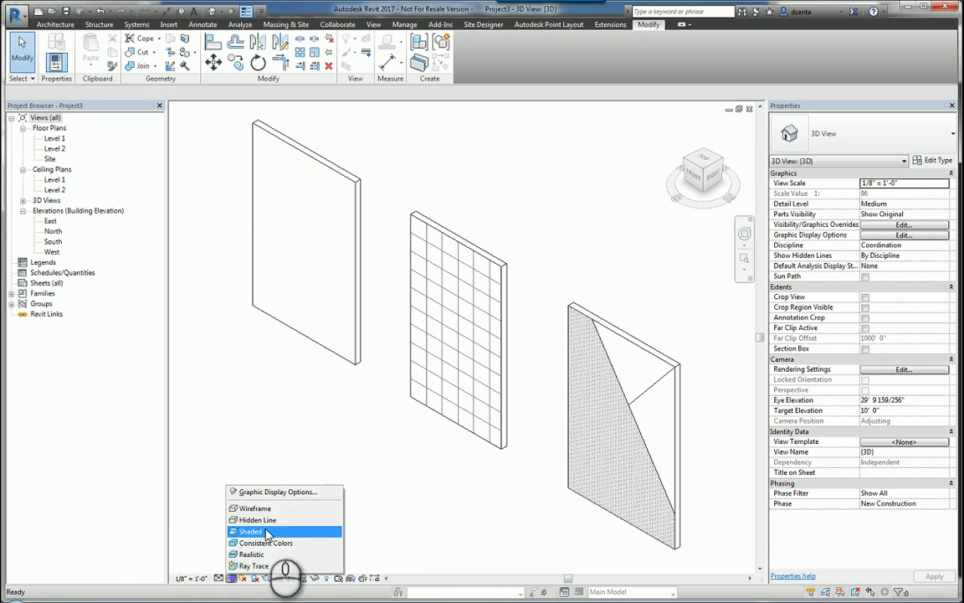
{"action": "left_click", "coordinate": [264, 529]}
{"action": "scroll", "coordinate": [711, 360], "scroll_direction": "up", "scroll_amount": 4}
{"action": "middle_click_drag", "start_coordinate": [617, 448], "coordinate": [621, 363]}
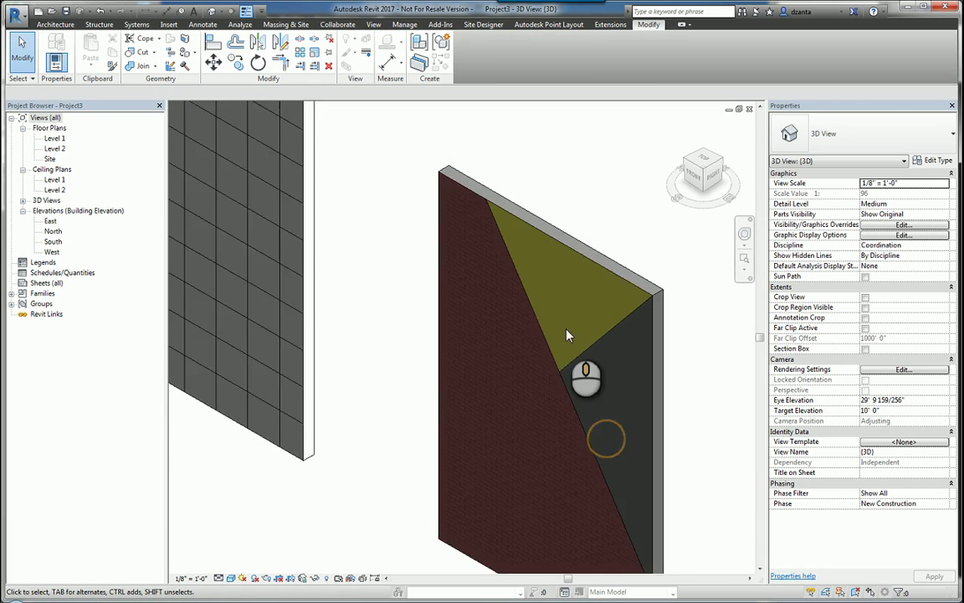
{"action": "scroll", "coordinate": [542, 321], "scroll_direction": "up", "scroll_amount": 4}
{"action": "scroll", "coordinate": [543, 320], "scroll_direction": "down", "scroll_amount": 3}
{"action": "scroll", "coordinate": [543, 325], "scroll_direction": "down", "scroll_amount": 5}
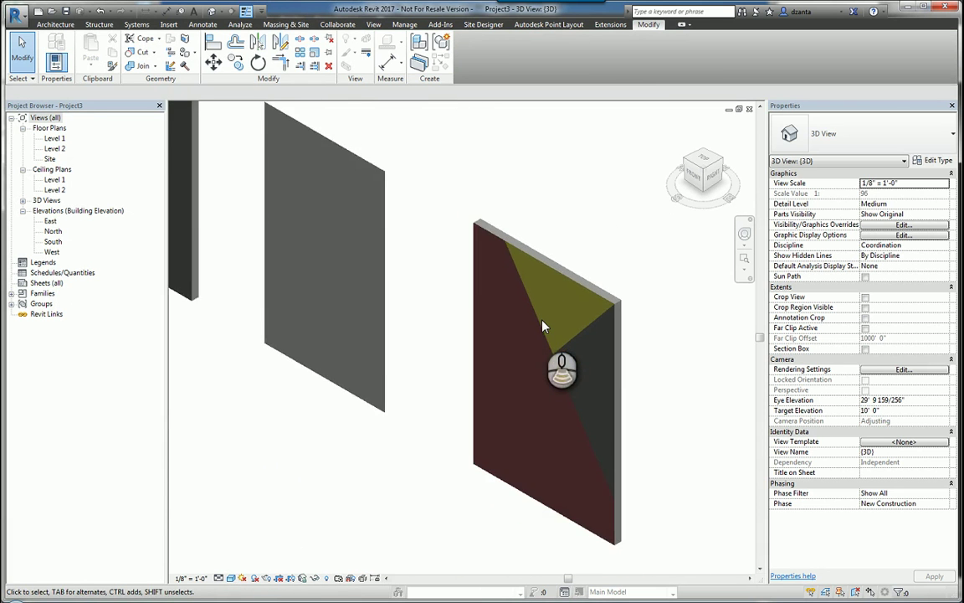
{"action": "middle_click_drag", "start_coordinate": [542, 325], "coordinate": [572, 371]}
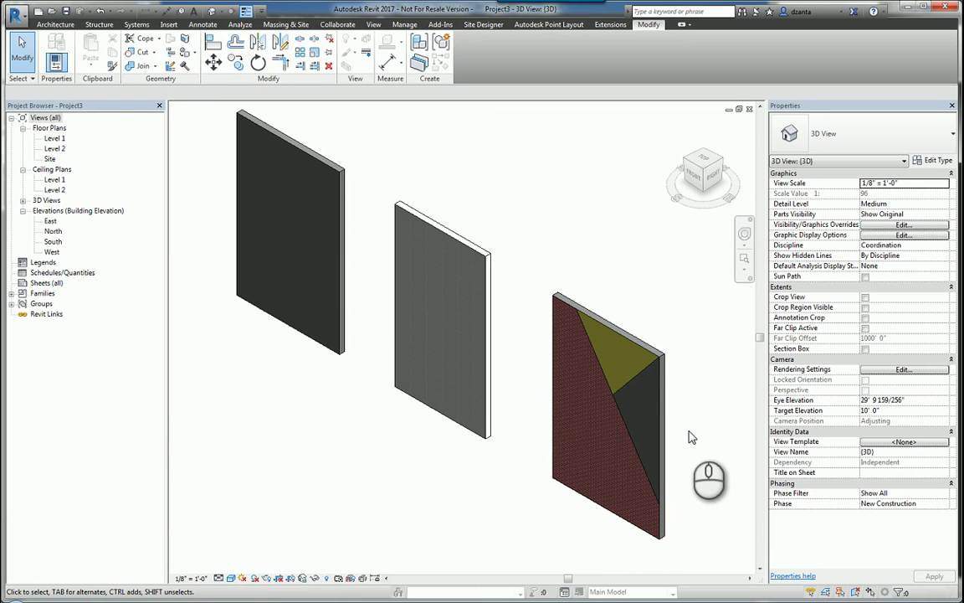
{"action": "middle_click_drag", "start_coordinate": [549, 190], "coordinate": [575, 220]}
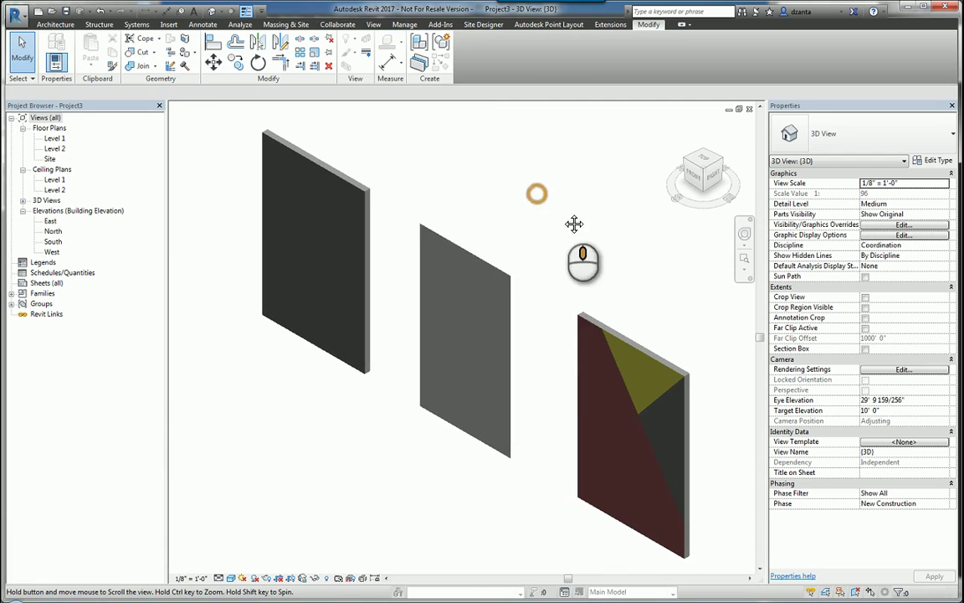